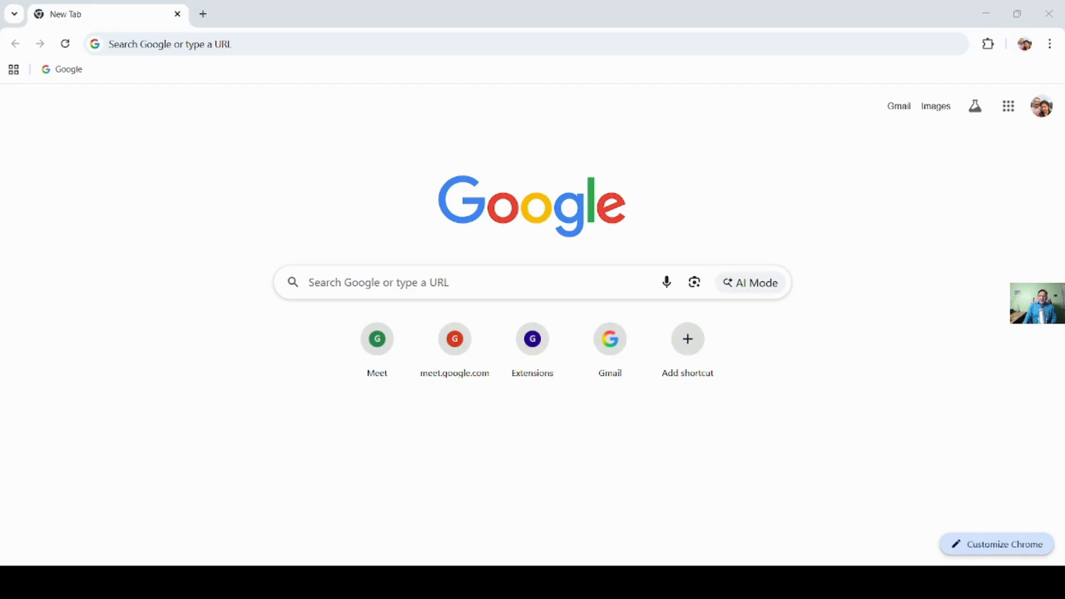
- Search the web for "hostinger", open the Hostinger website and go to the account's hPanel
click(110, 44)
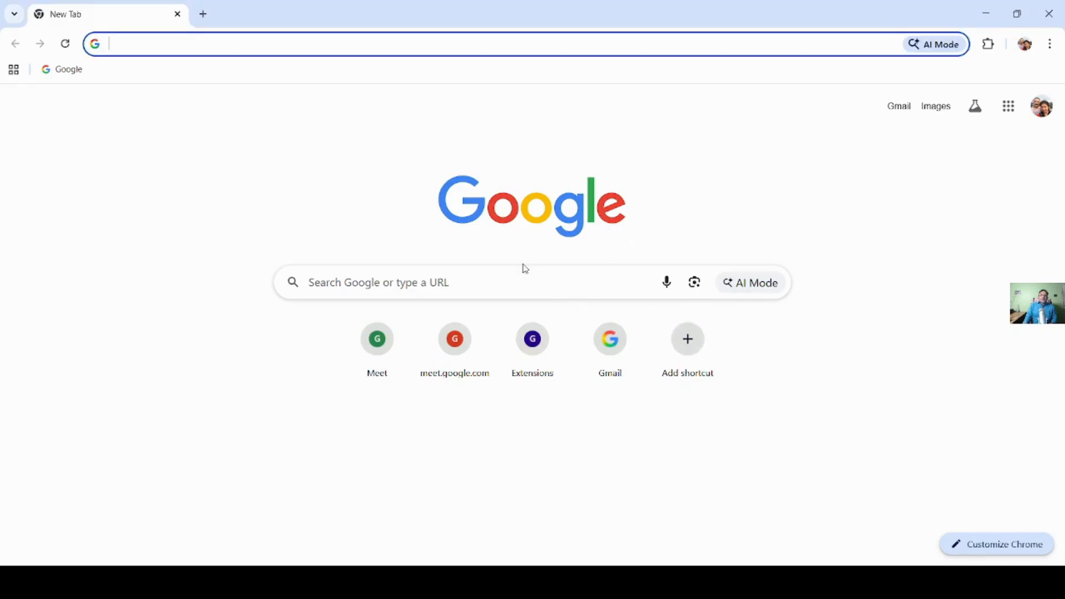
text(hostinger)
key(Return)
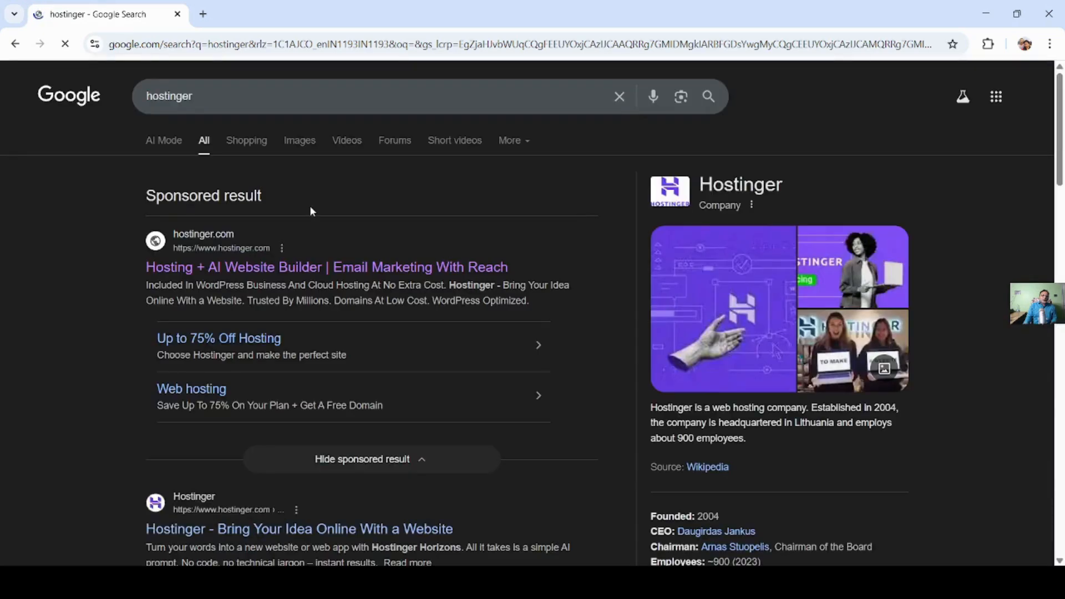
click(288, 269)
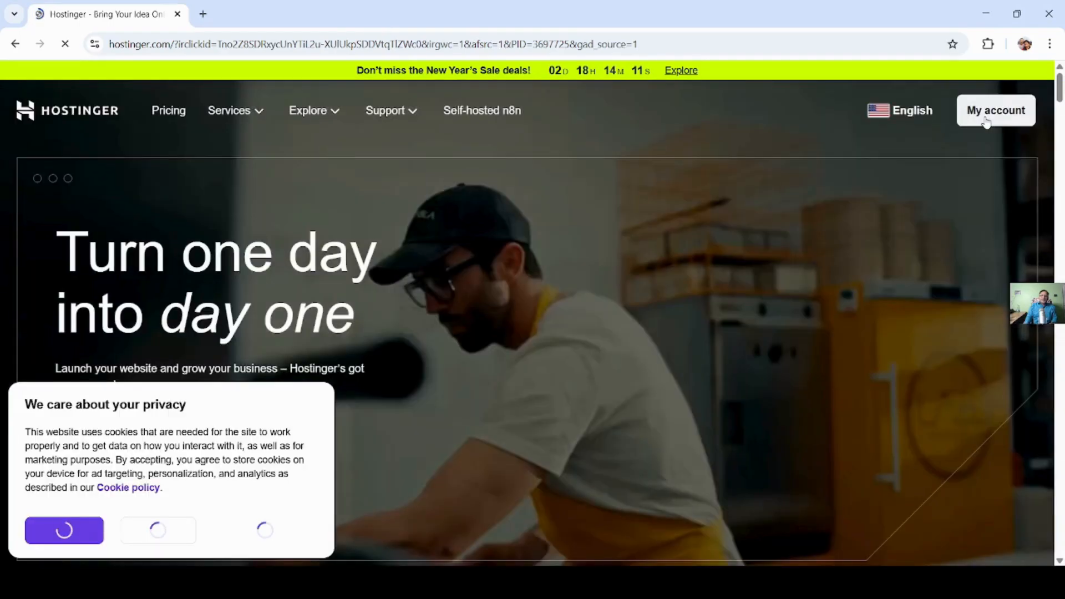
click(986, 119)
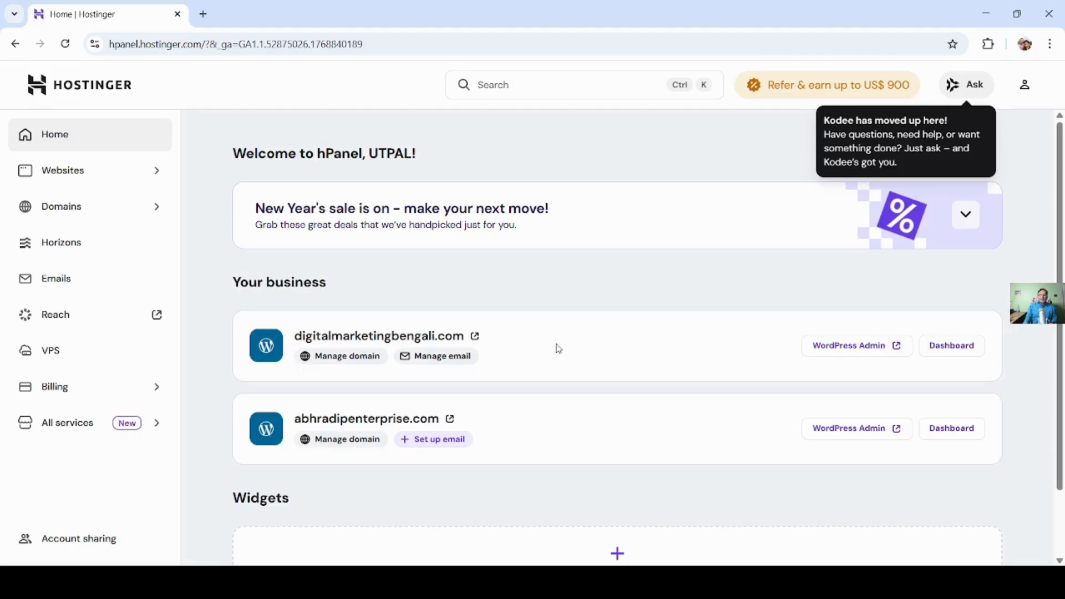
- Open the WordPress admin of digitalmarketingbengali.com and go to the page for adding plugins
click(881, 346)
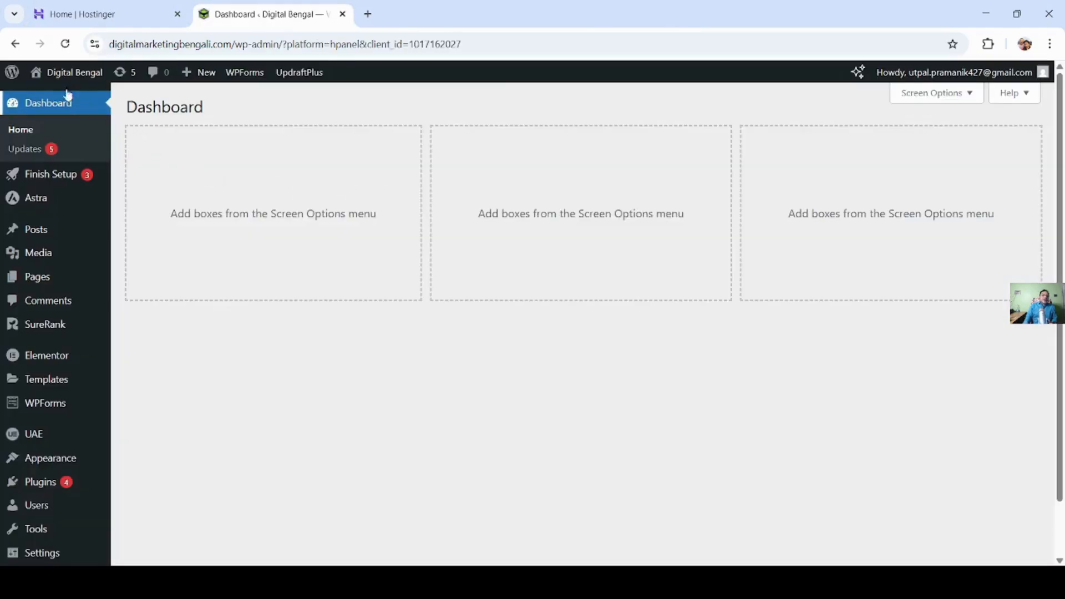
mouse_move(14, 74)
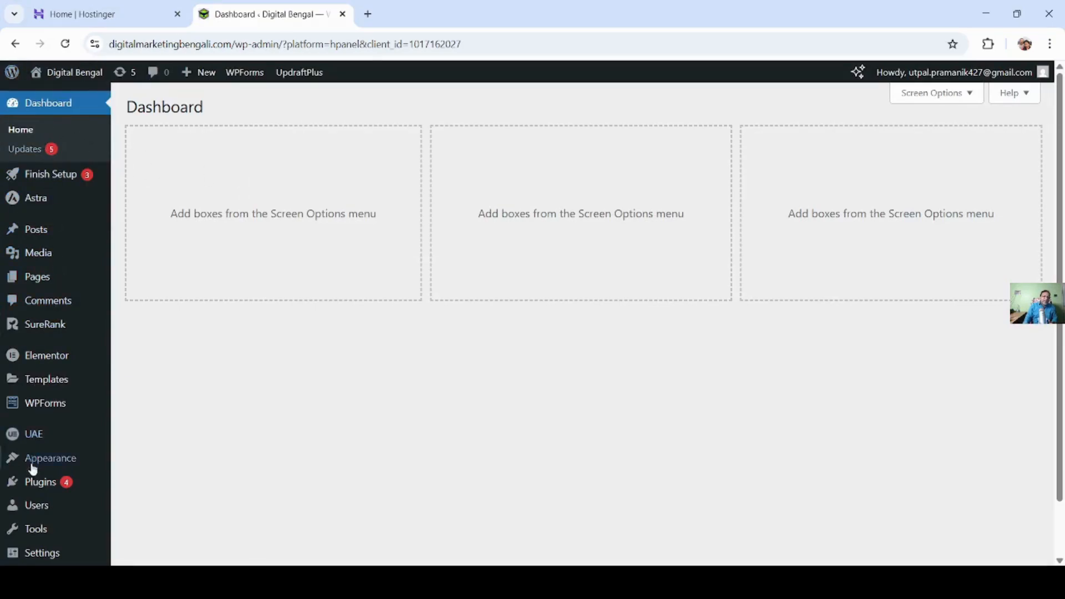
click(45, 487)
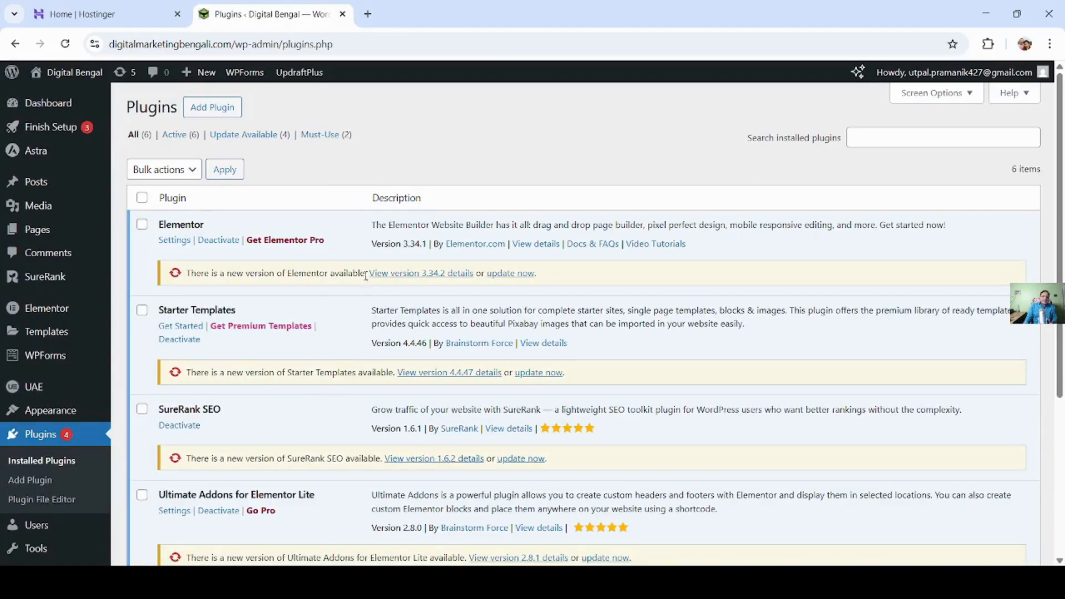
click(224, 114)
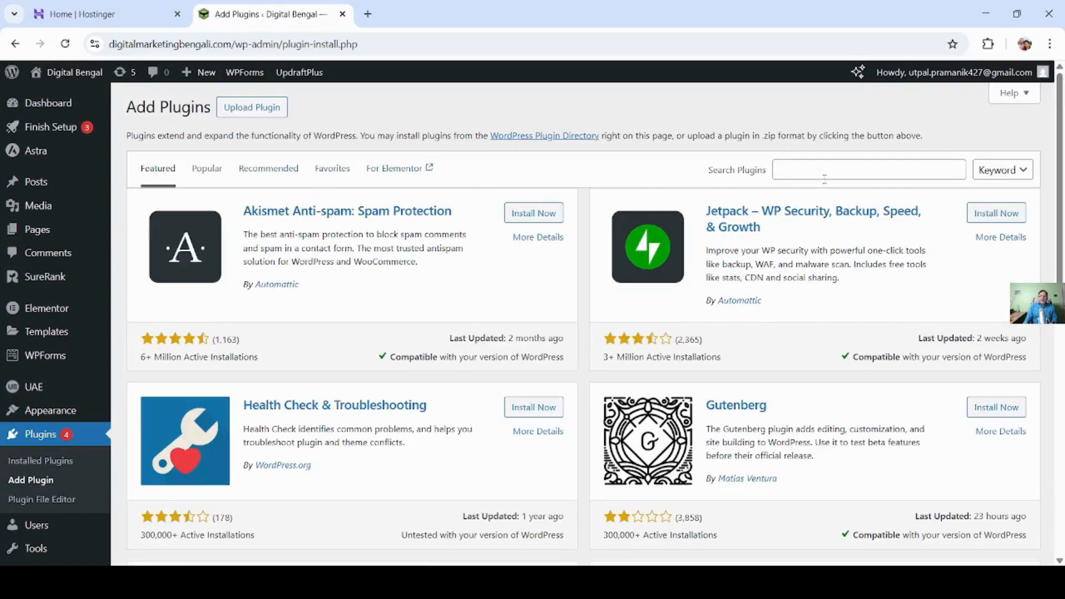
- Search the plugin directory for "site kit", and install and activate Site Kit by Google
click(790, 172)
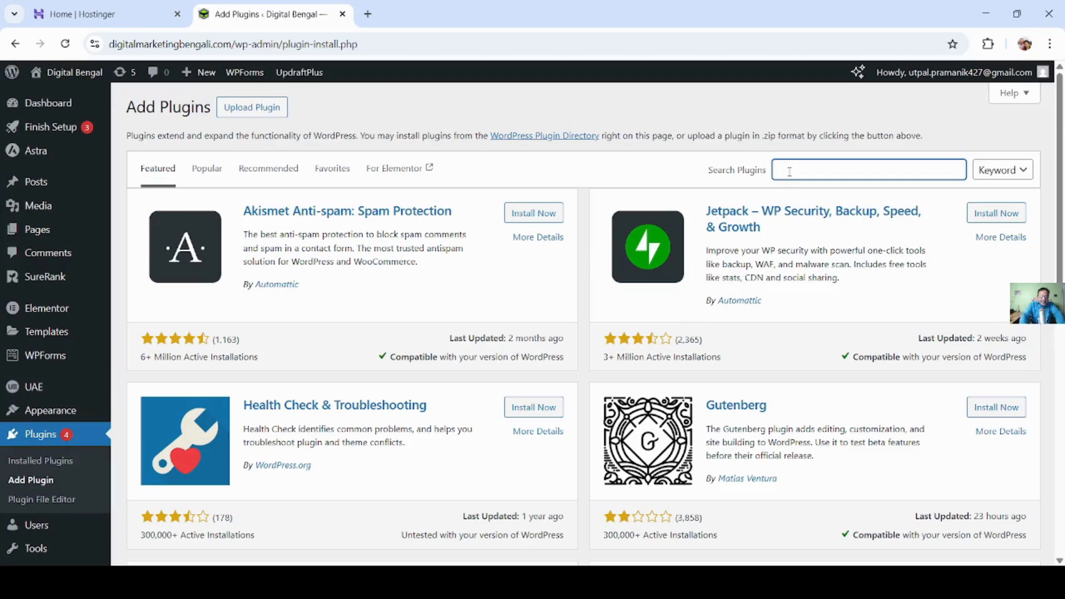
text(site kit)
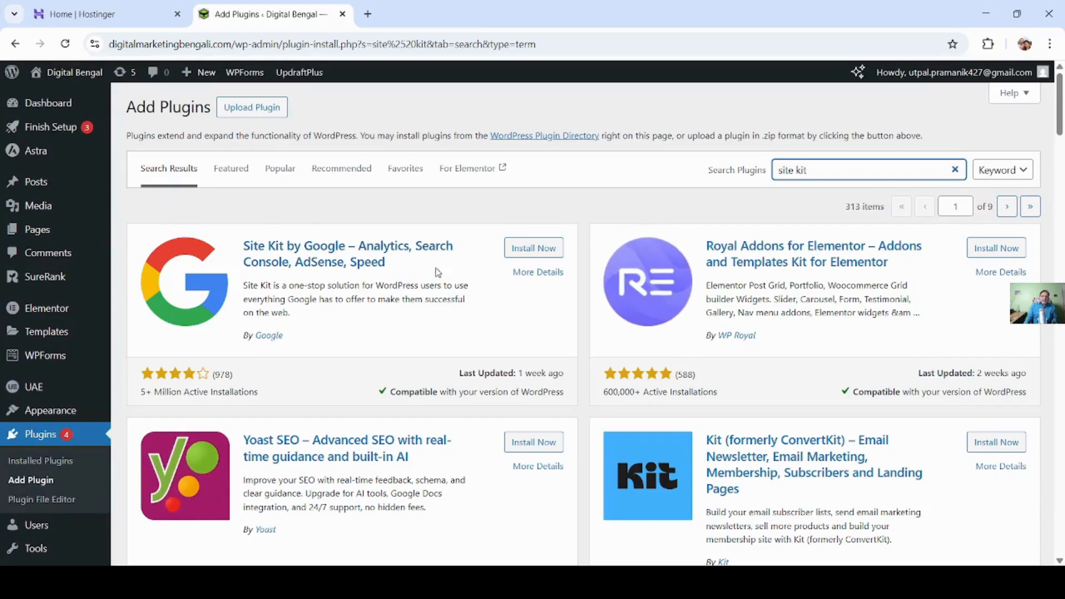
click(536, 251)
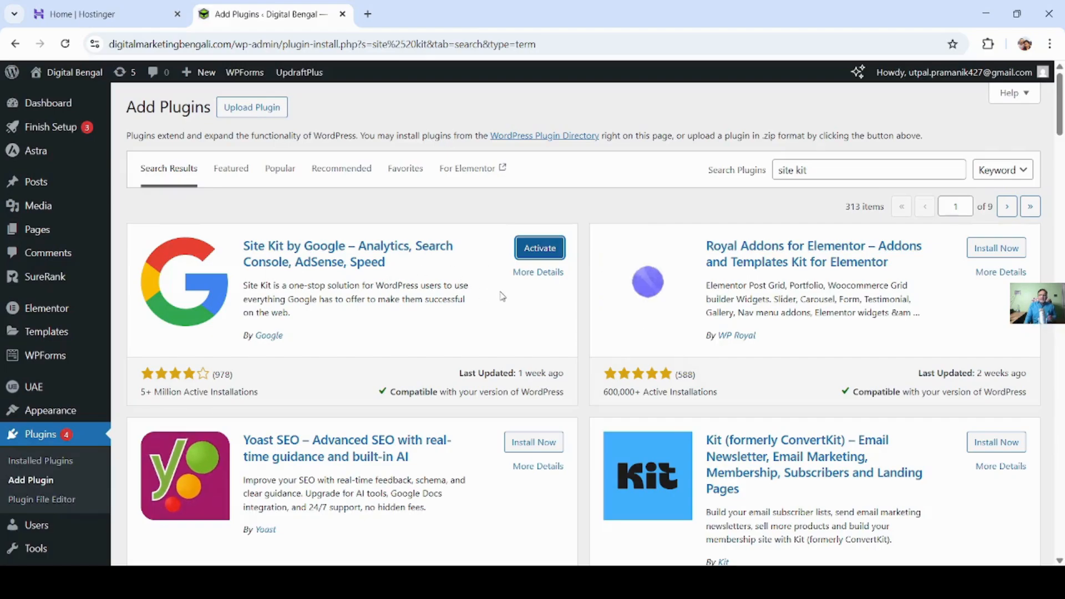
click(542, 251)
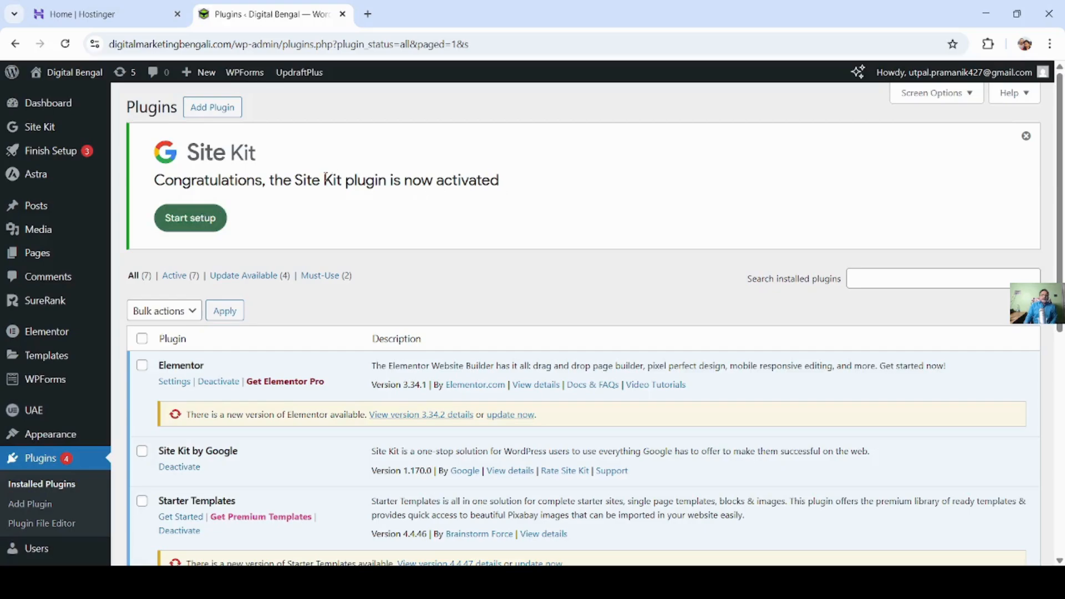
- Start the Site Kit setup with Google Analytics connection and anonymous usage data sharing enabled
click(191, 220)
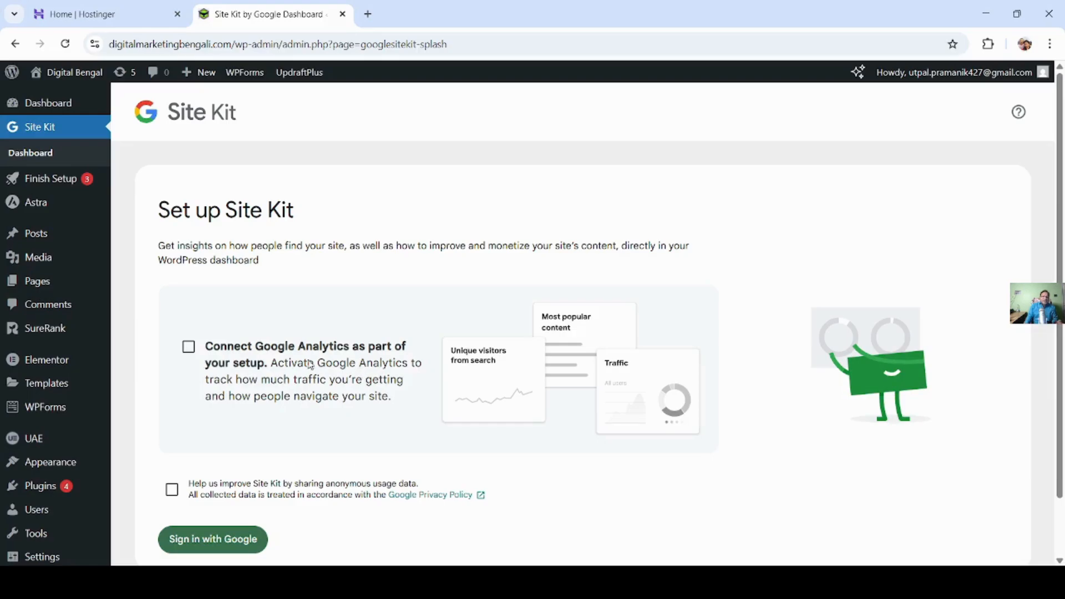
click(189, 348)
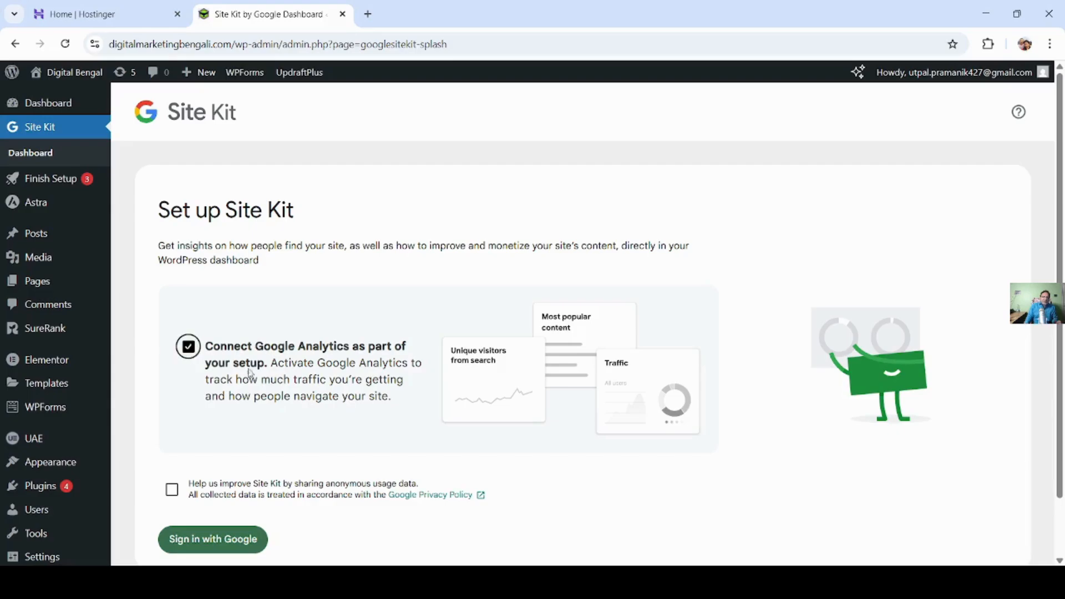
scroll(269, 376, down, 1)
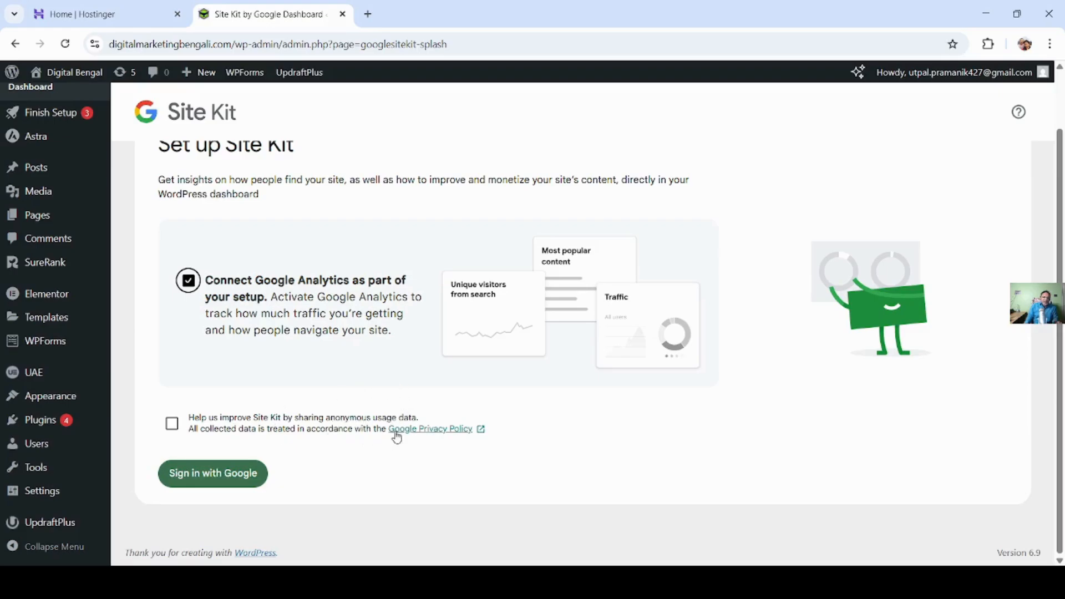
click(172, 427)
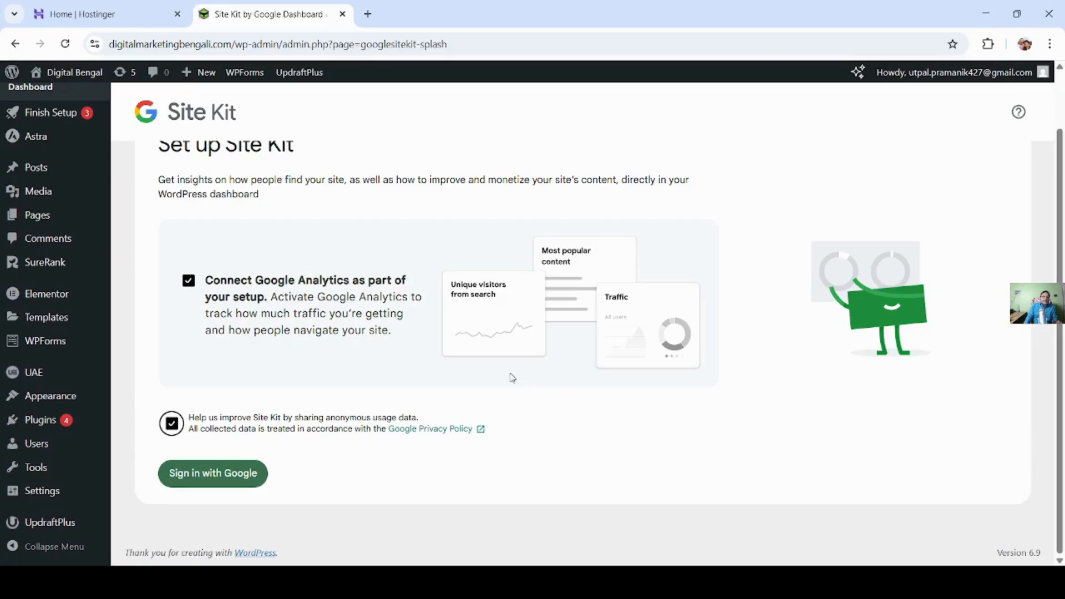
scroll(516, 380, up, 2)
scroll(475, 383, down, 2)
- Sign in to Site Kit with the listed Google account and grant it access to that account
click(214, 484)
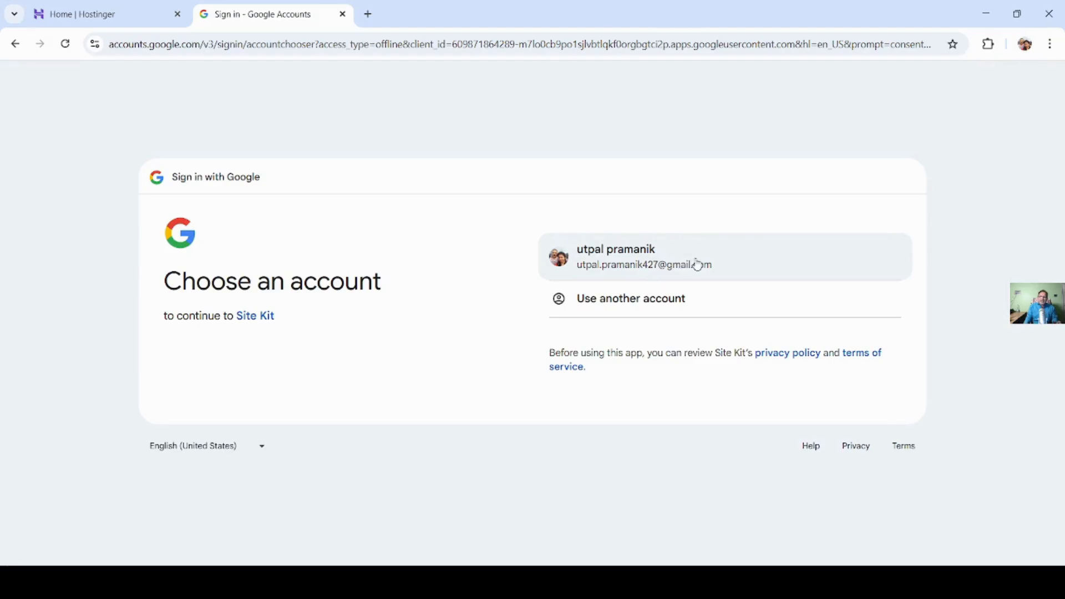
click(698, 264)
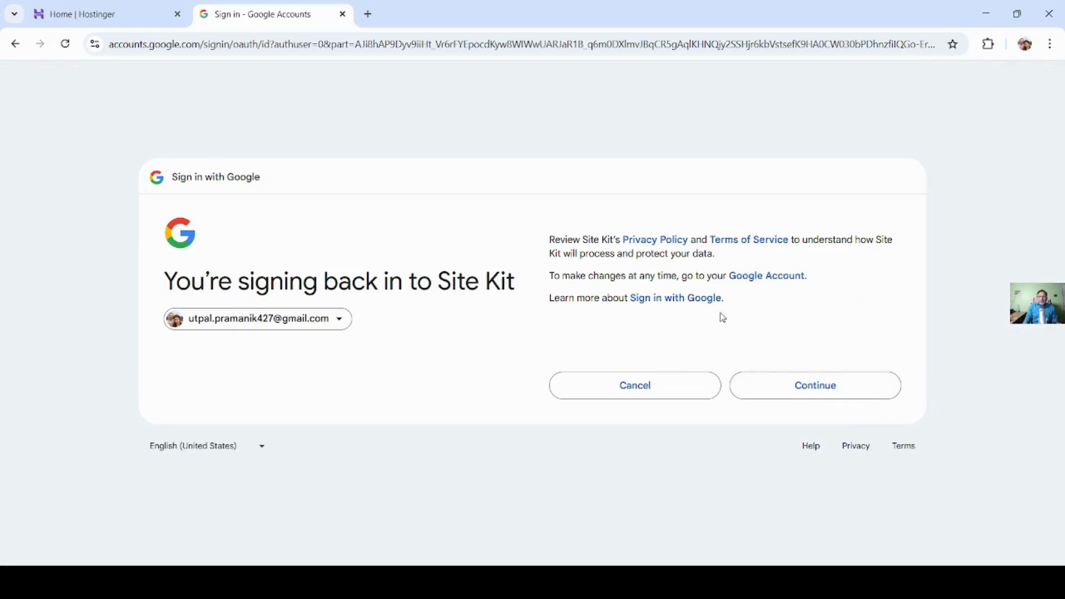
click(825, 399)
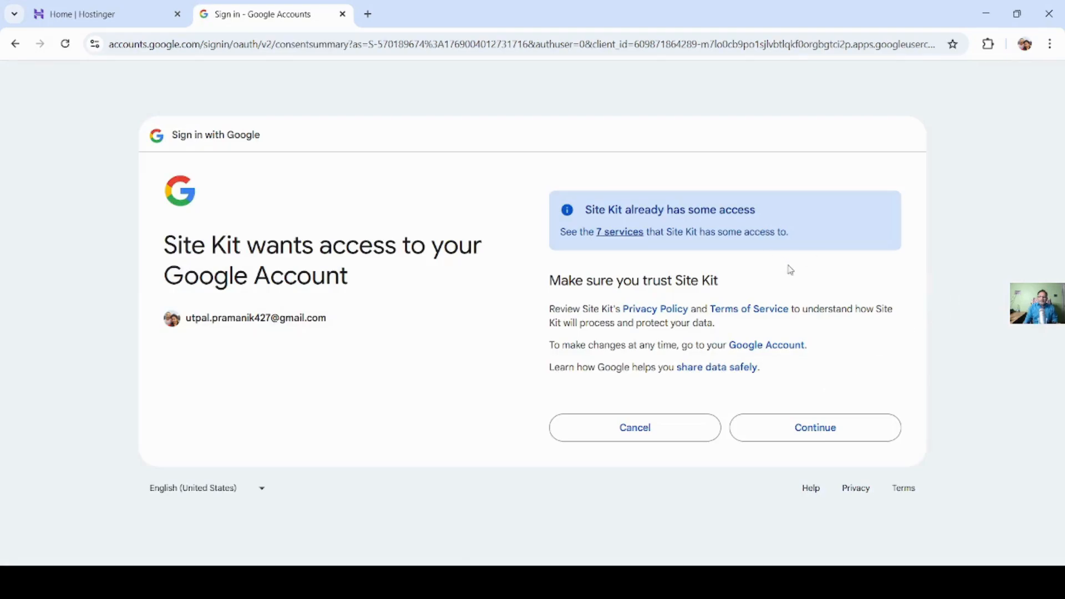
click(834, 433)
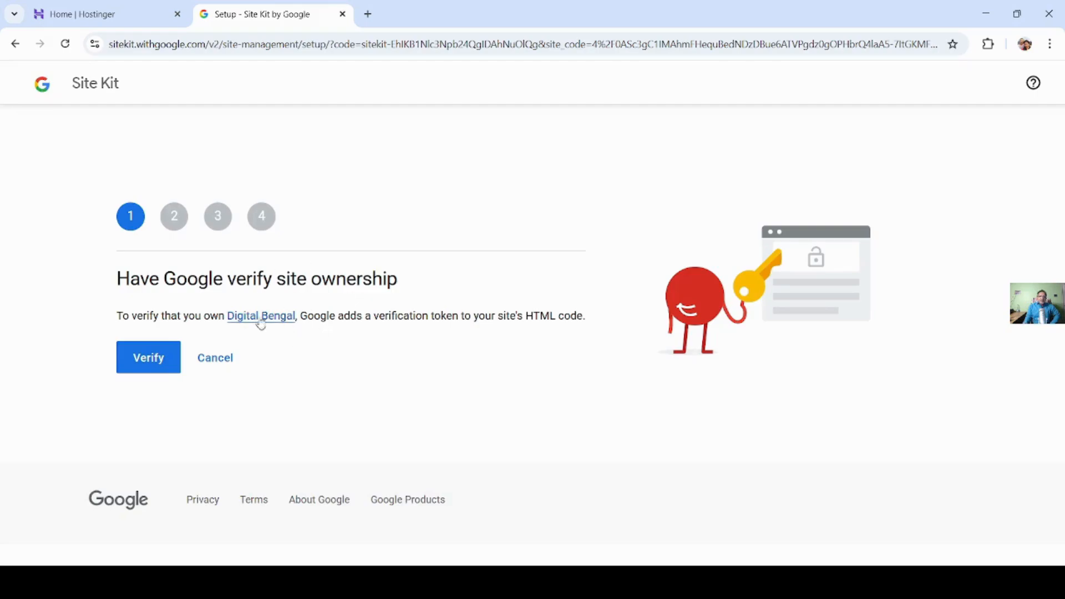
- Have Google verify ownership of Digital Bengal and allow the site to access Google Account data for dashboard metrics
click(153, 362)
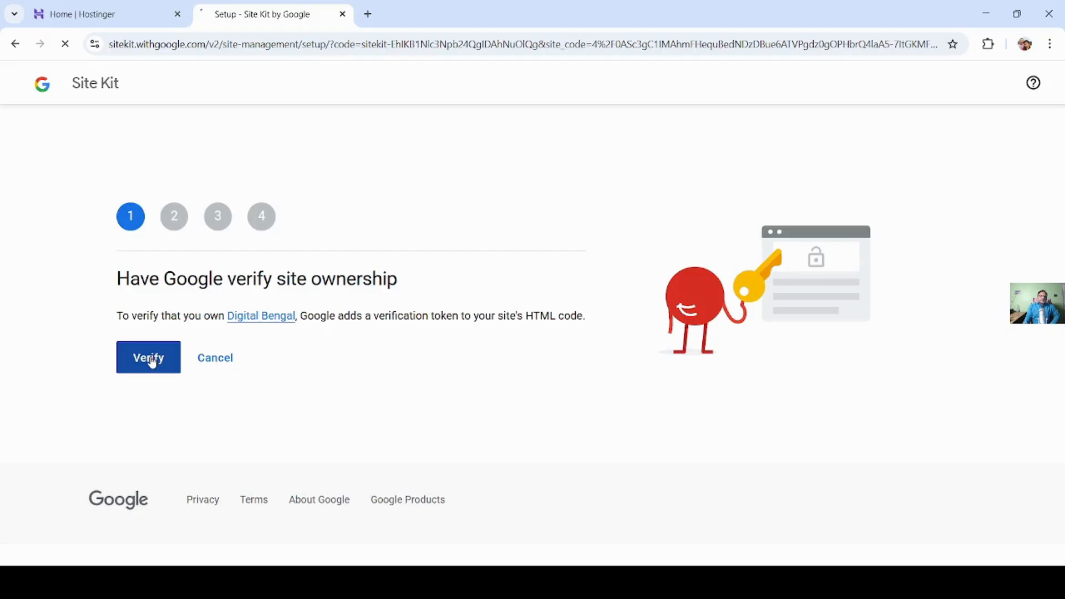
click(153, 362)
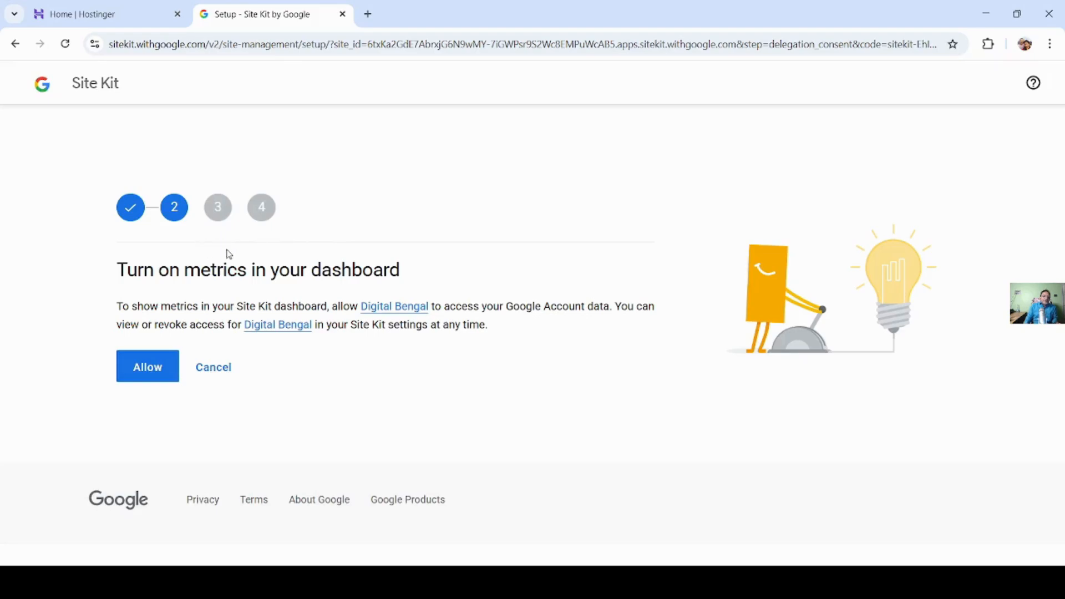
click(147, 379)
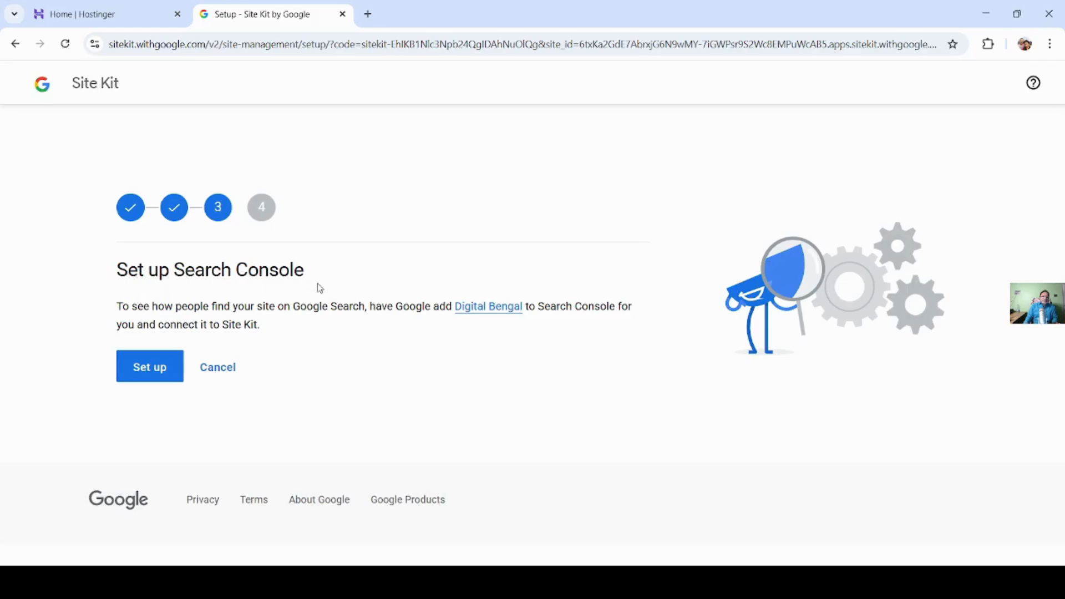
- Set up Search Console for Digital Bengal and continue to the Google Analytics setup
click(148, 378)
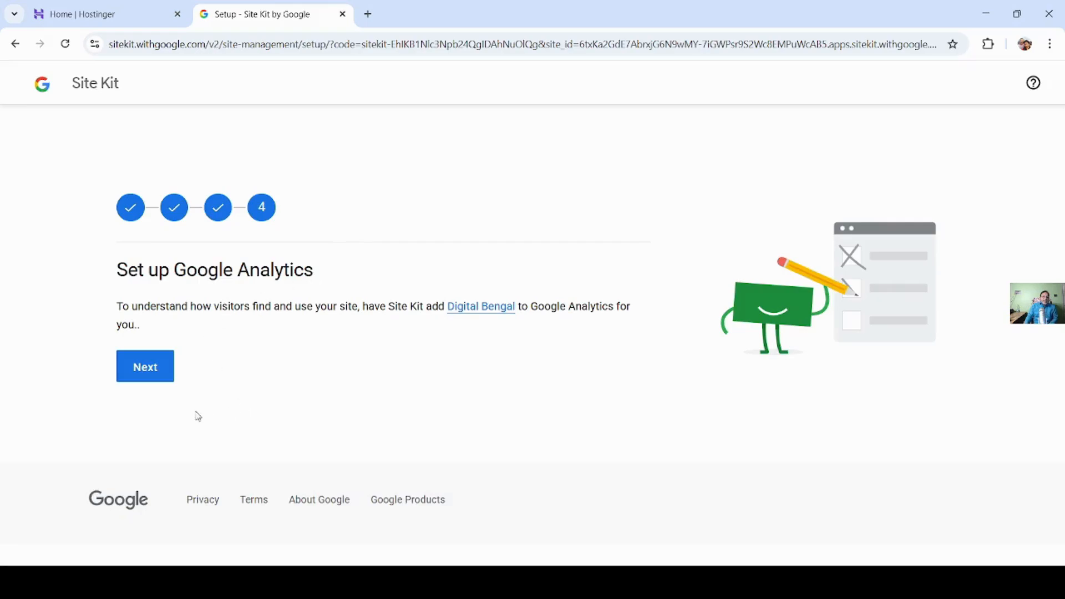
click(156, 377)
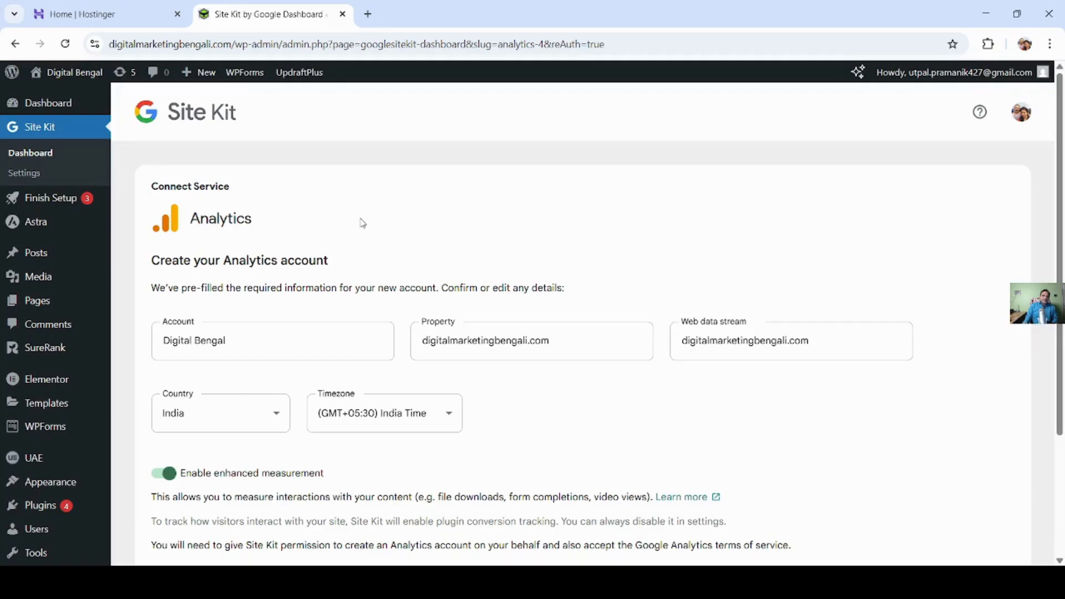
- Request creation of the Analytics account with the pre-filled Digital Bengal details and grant Site Kit the required Google Account access
scroll(361, 223, down, 1)
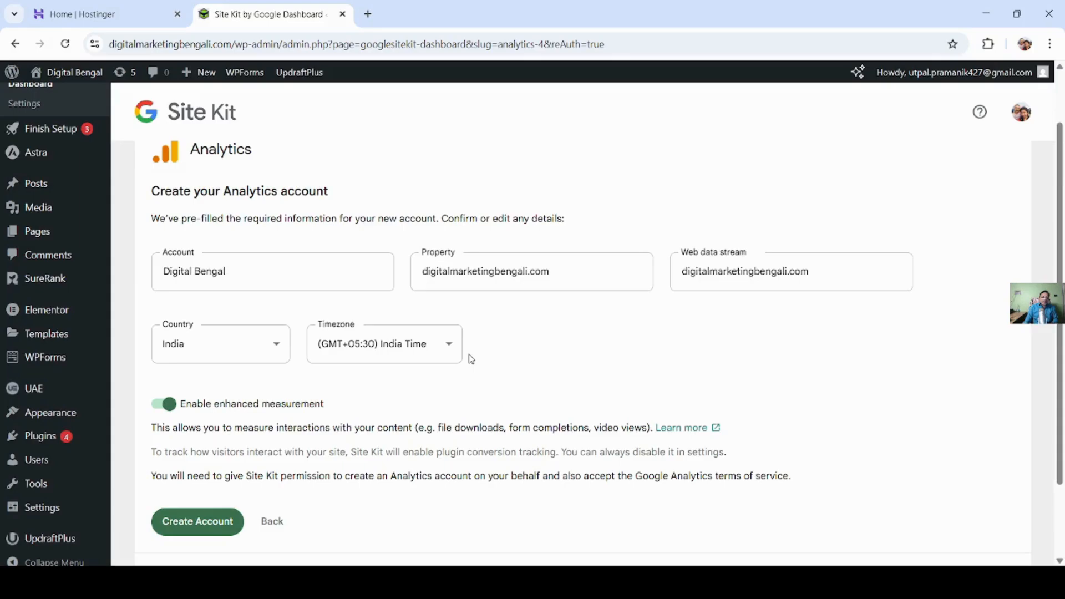
scroll(472, 357, down, 1)
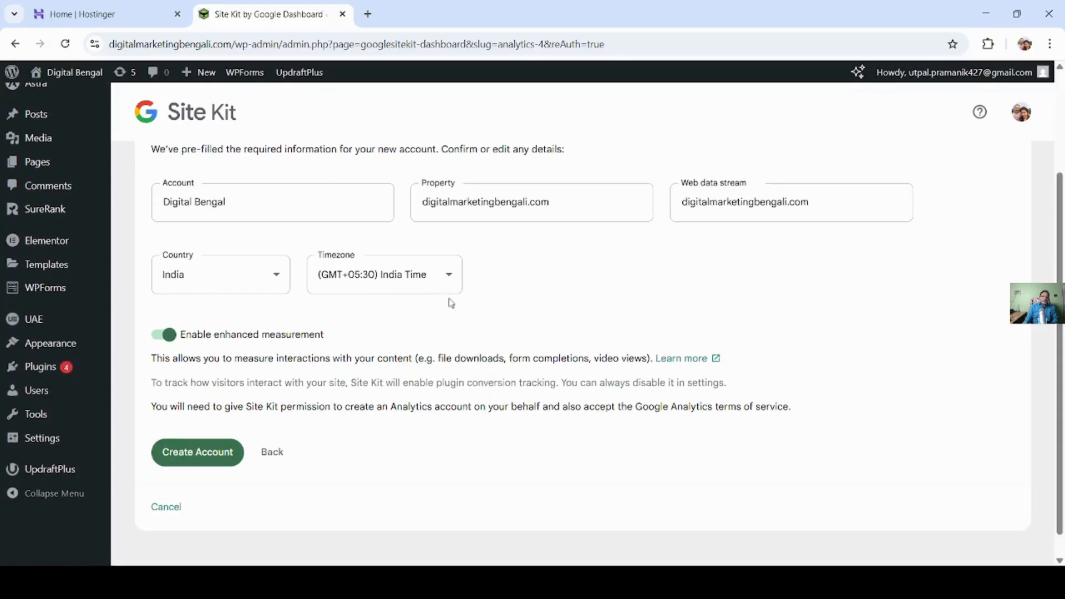
scroll(453, 299, down, 1)
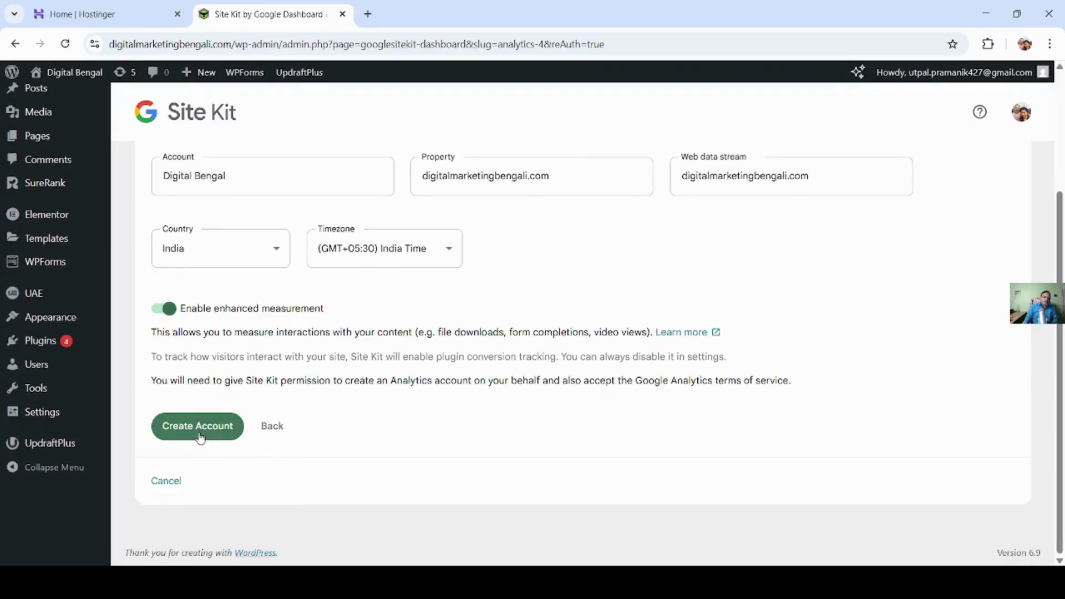
scroll(183, 441, up, 3)
scroll(442, 417, down, 3)
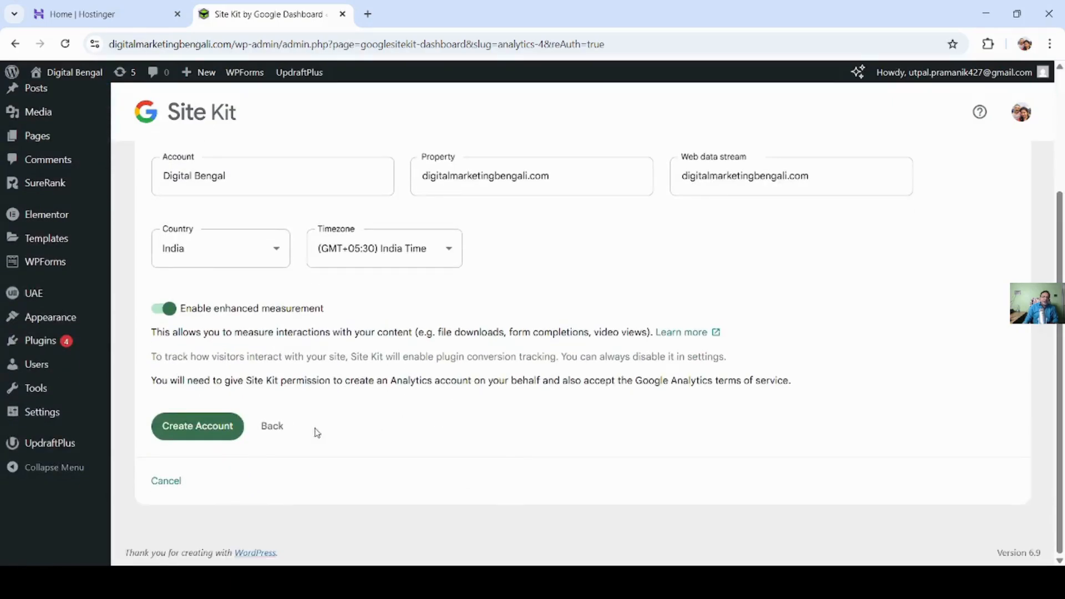
click(208, 433)
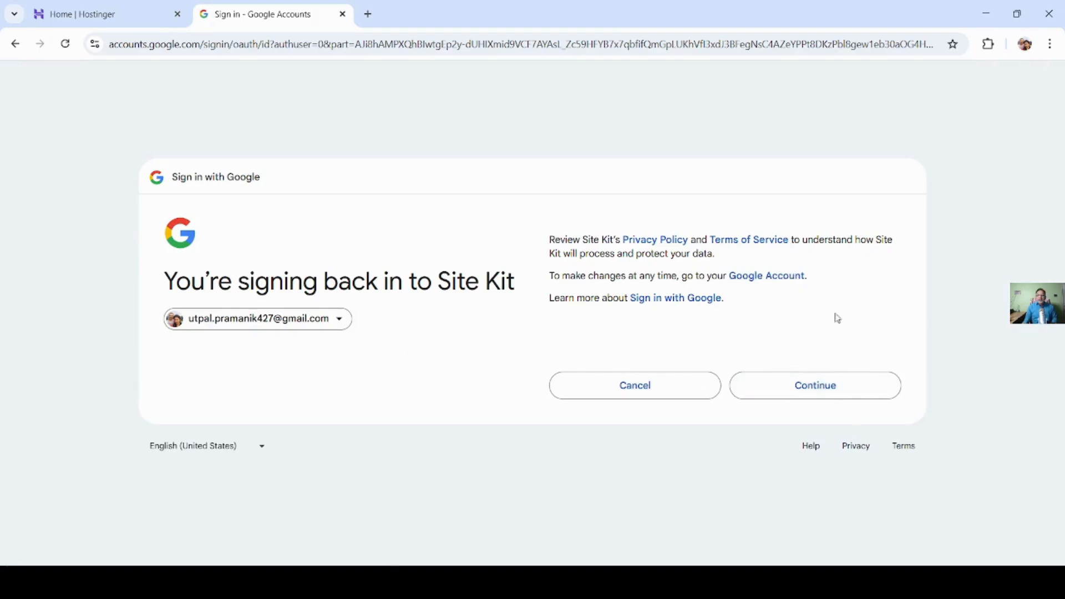
click(829, 394)
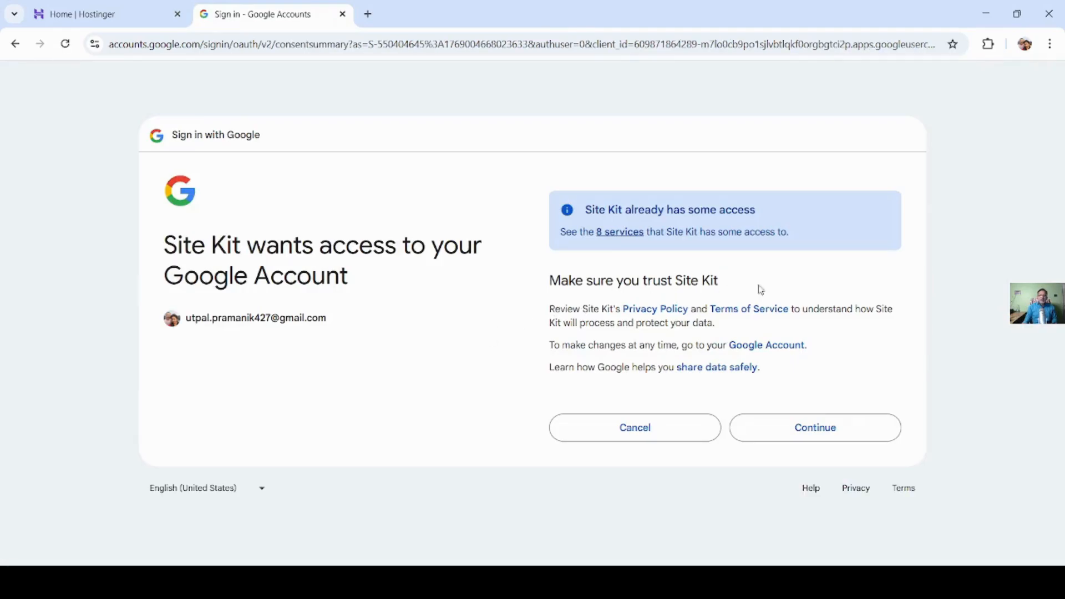
click(831, 440)
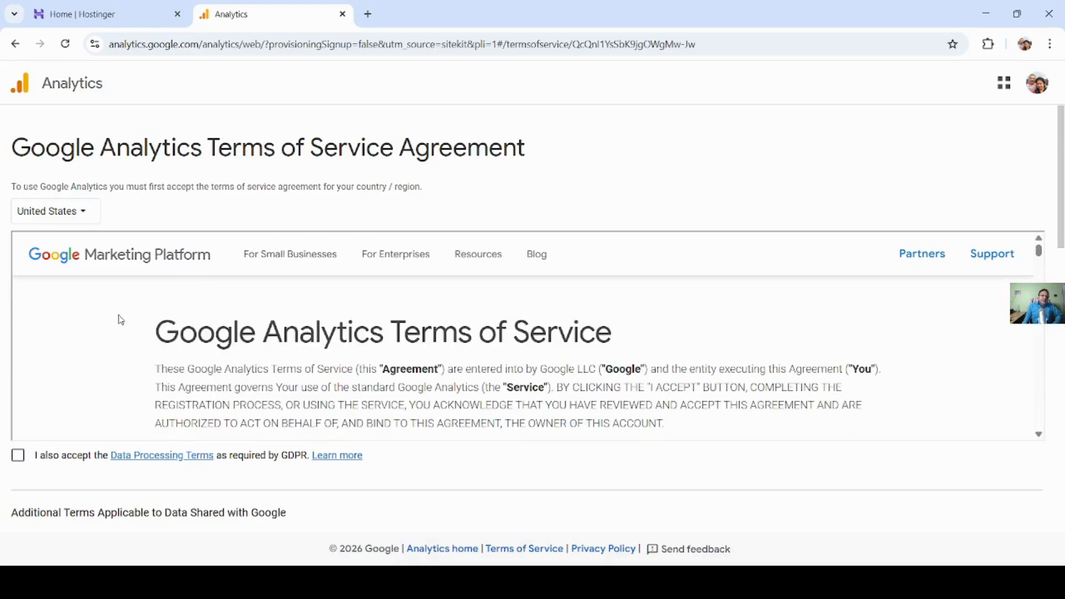
- Set the country for the Google Analytics Terms of Service Agreement to India
click(54, 216)
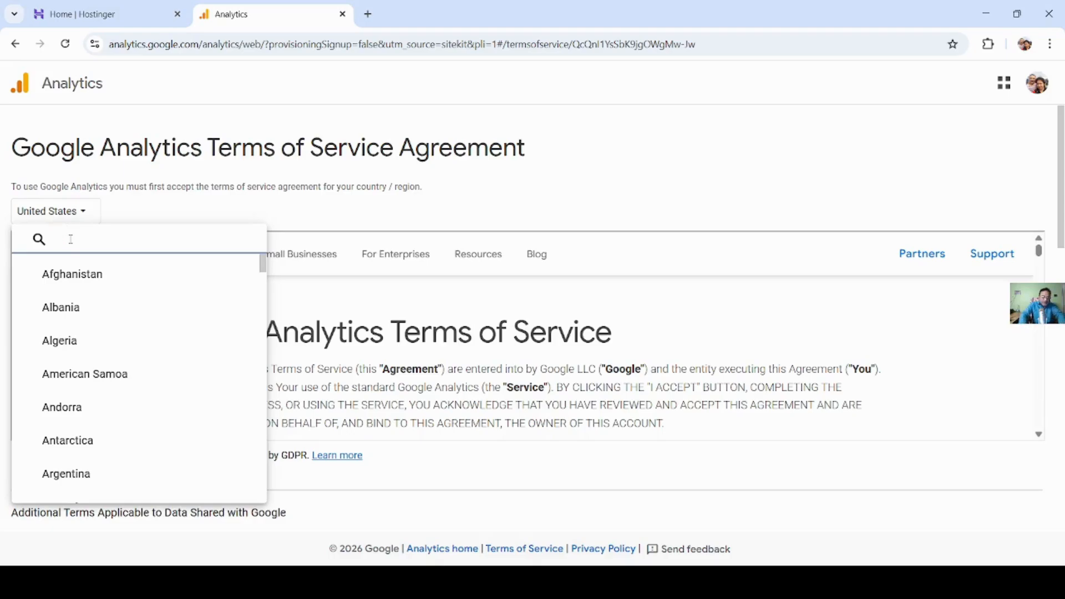
text(I)
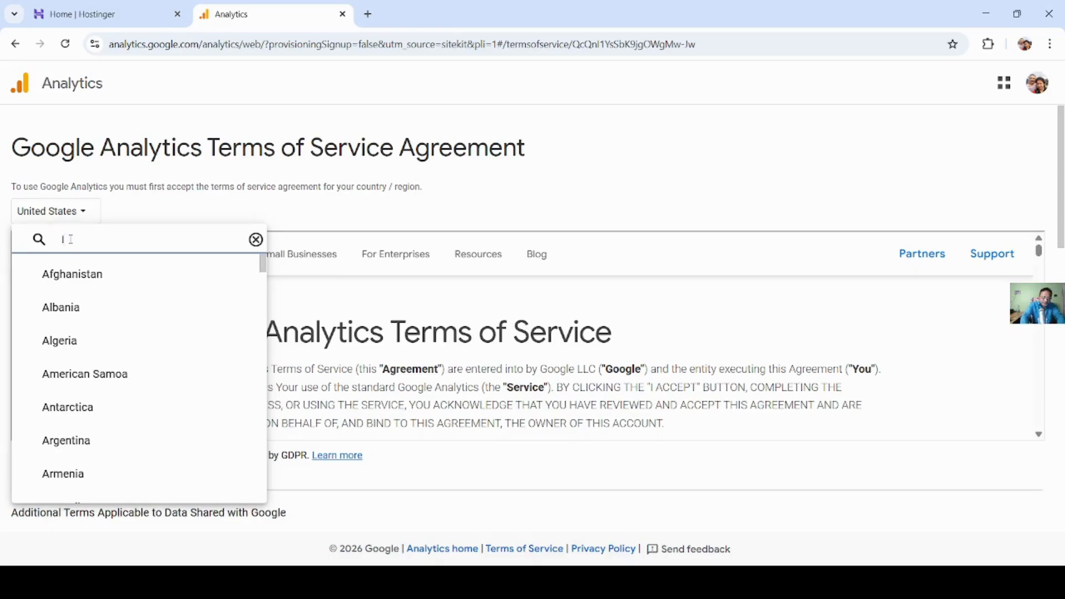
text(ndia)
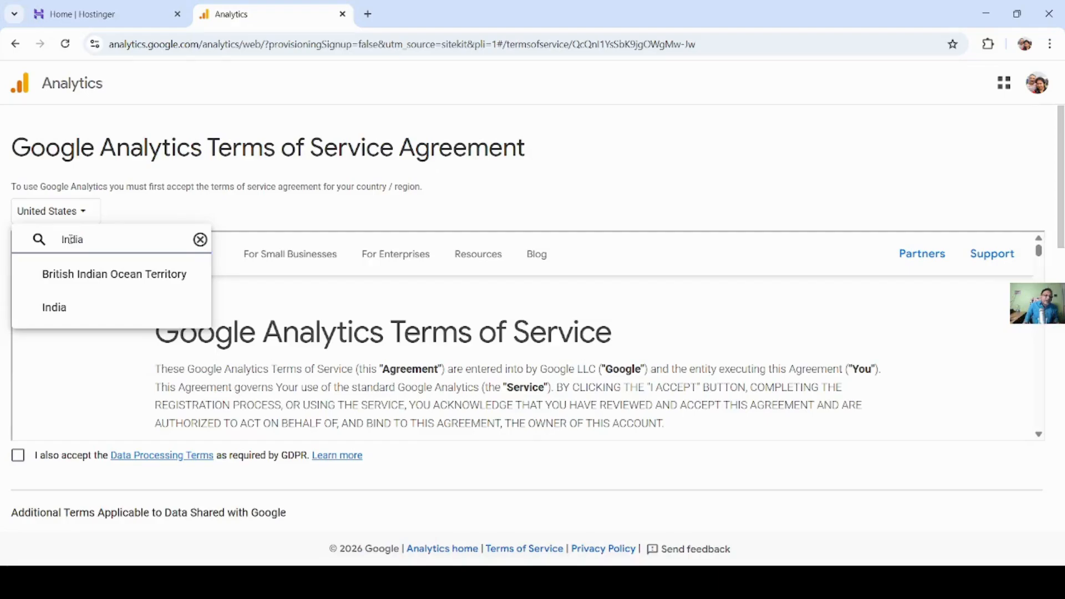
click(56, 308)
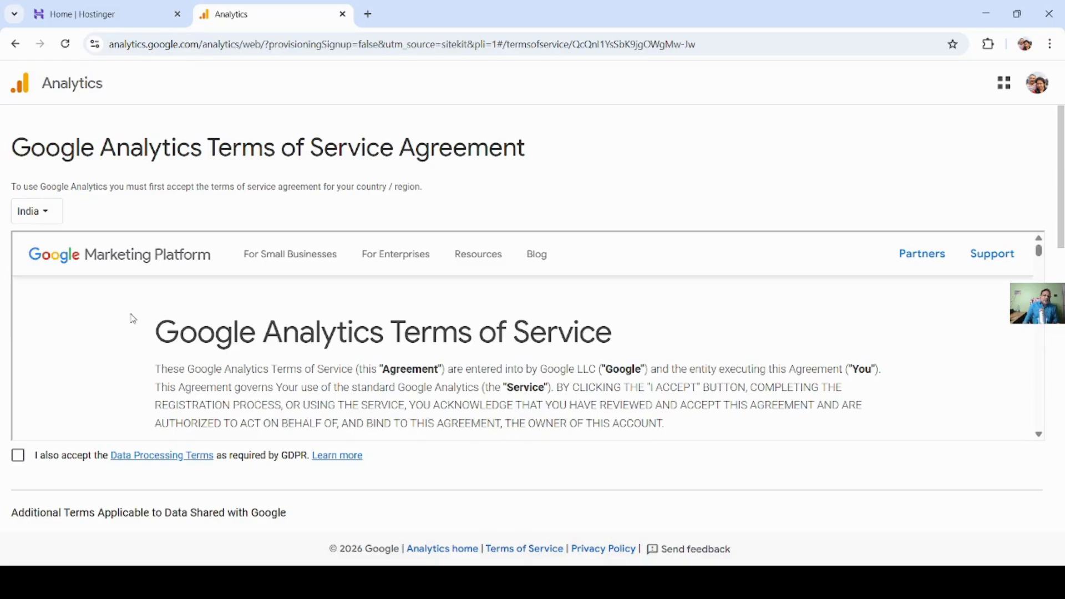
- Review the Google Analytics Terms of Service and accept the Data Processing Terms required by GDPR
scroll(133, 318, down, 2)
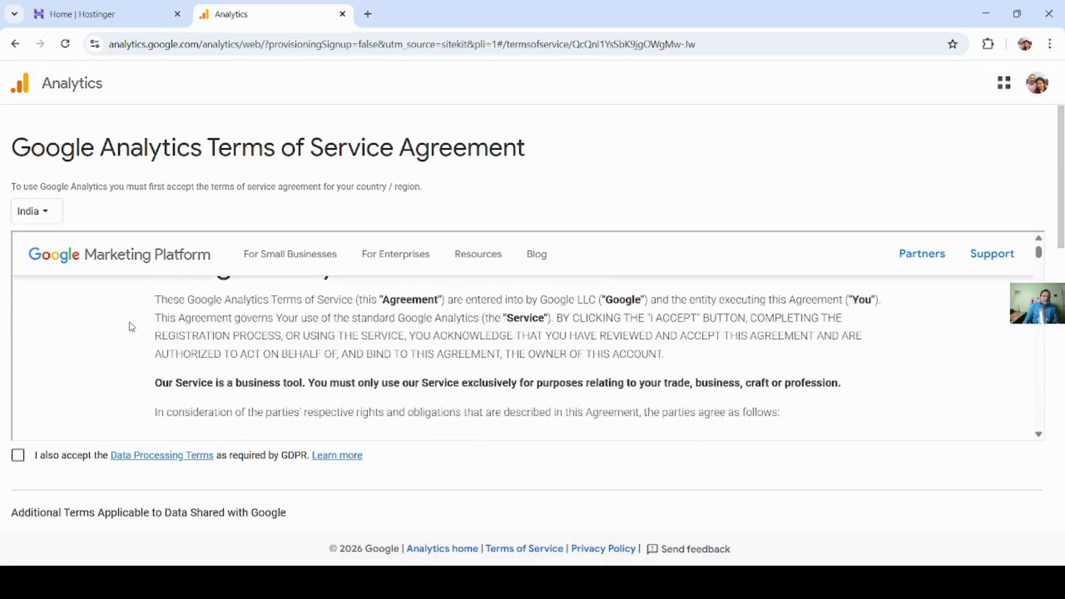
scroll(131, 322, down, 3)
scroll(132, 327, down, 6)
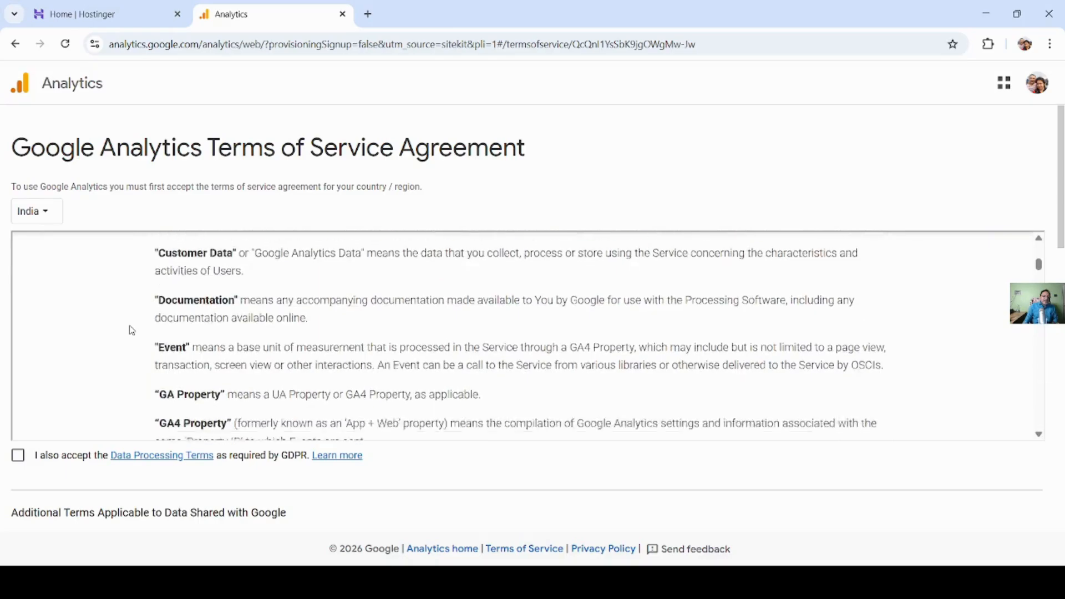
scroll(131, 330, down, 5)
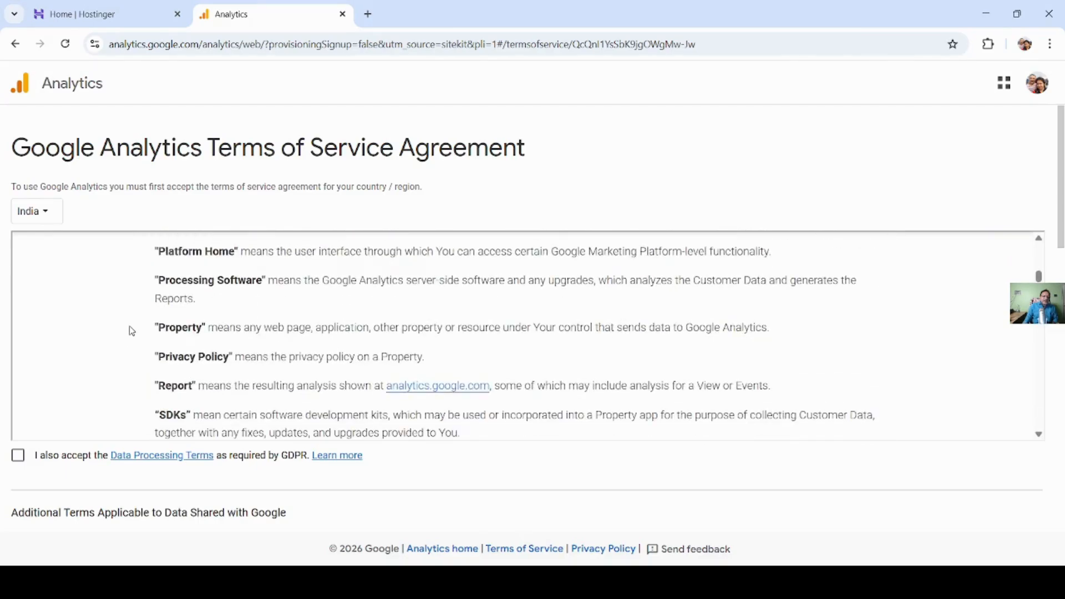
scroll(122, 343, down, 8)
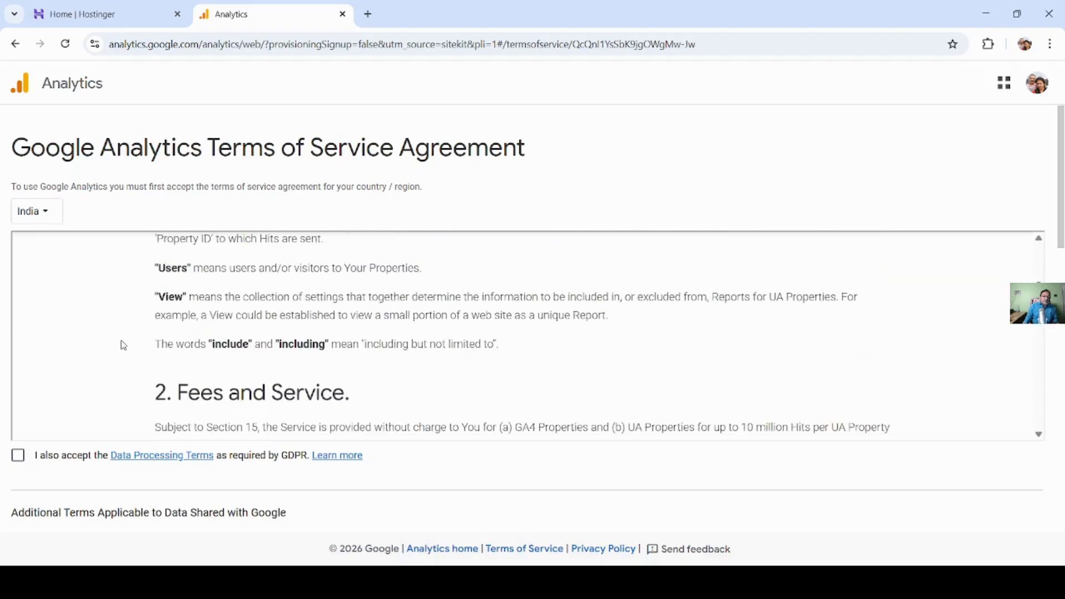
scroll(123, 345, down, 4)
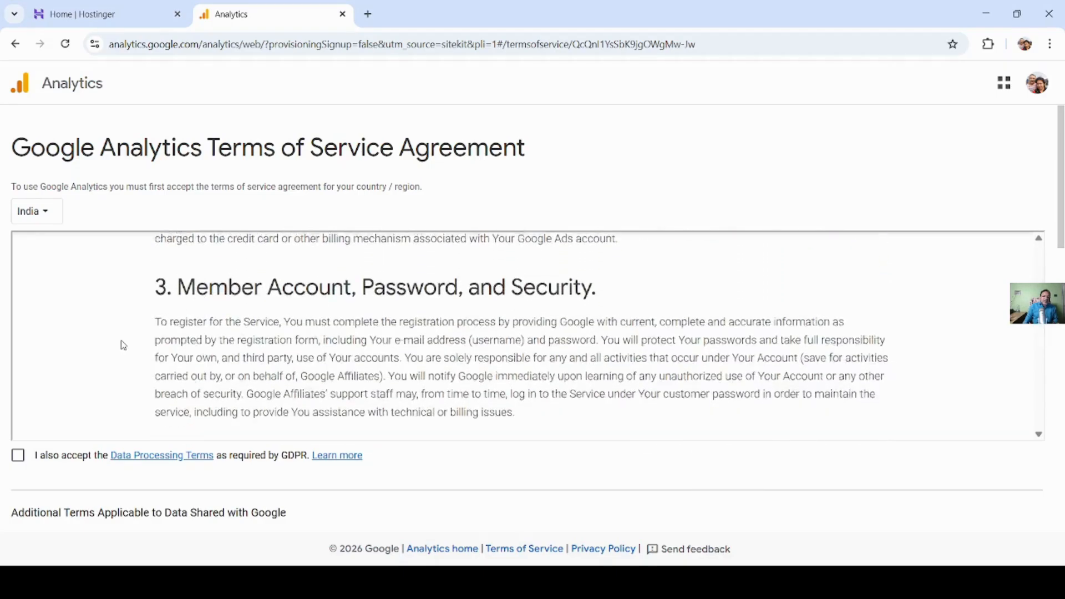
scroll(123, 345, down, 3)
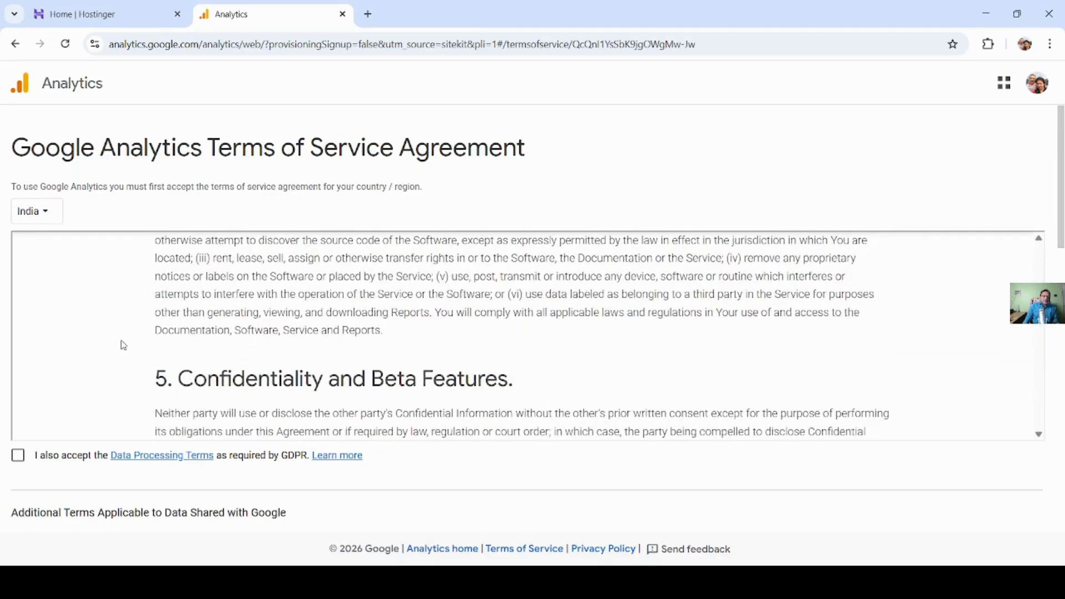
scroll(123, 345, down, 6)
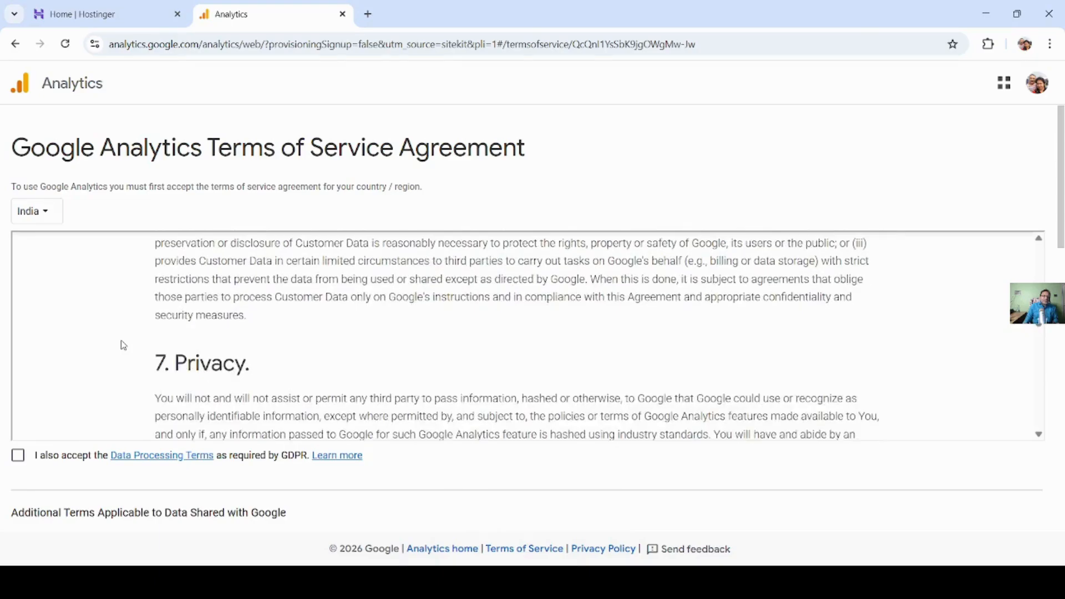
scroll(124, 345, down, 8)
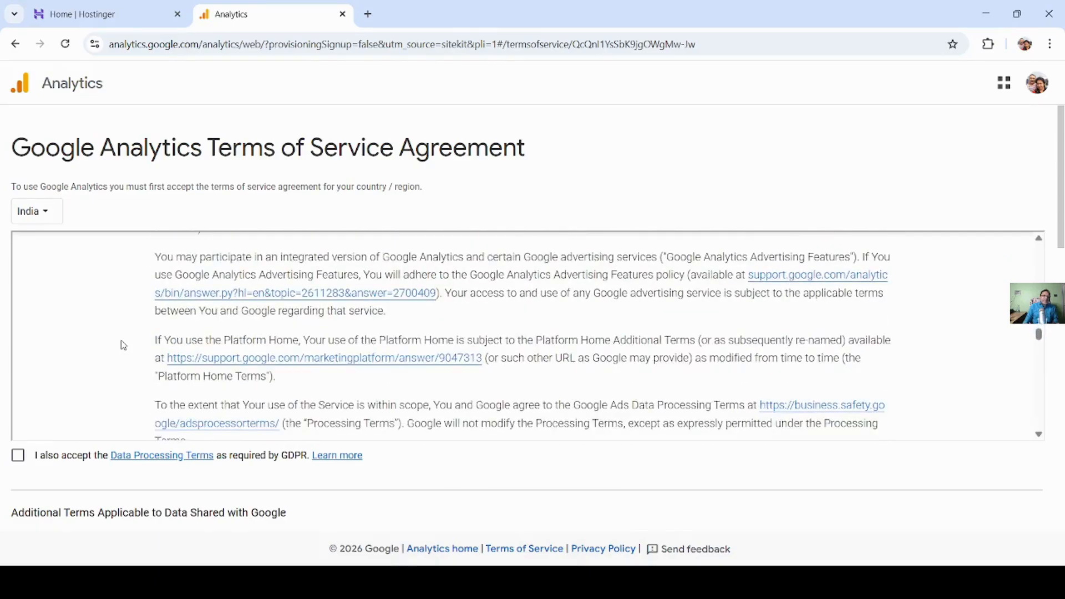
scroll(123, 345, down, 10)
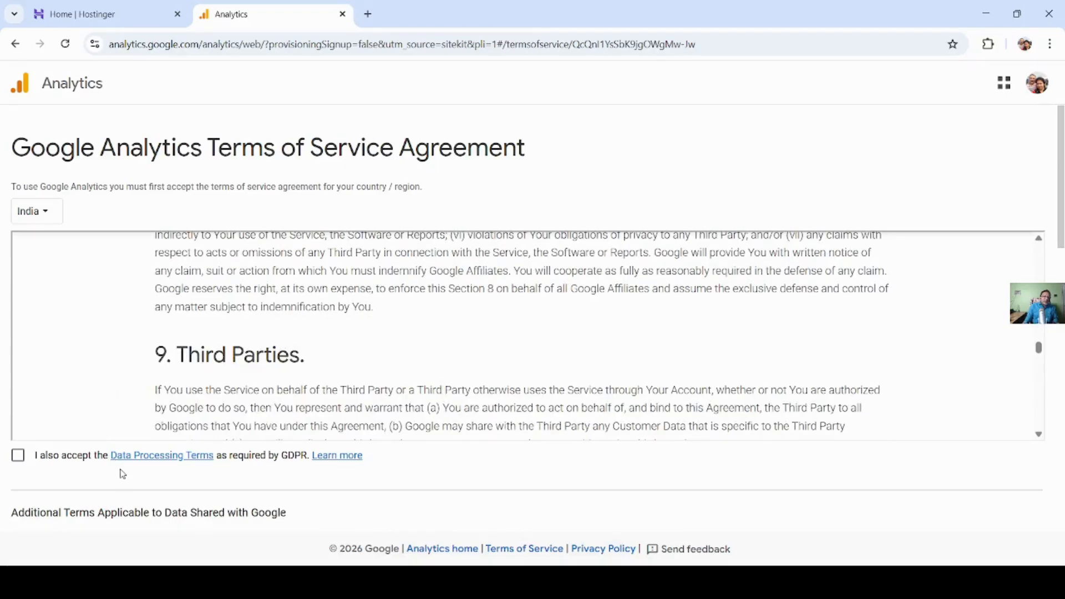
scroll(123, 475, down, 2)
click(18, 386)
- Review and accept the Measurement Controller-Controller Data Protection Terms for the data shared with Google
scroll(60, 411, down, 3)
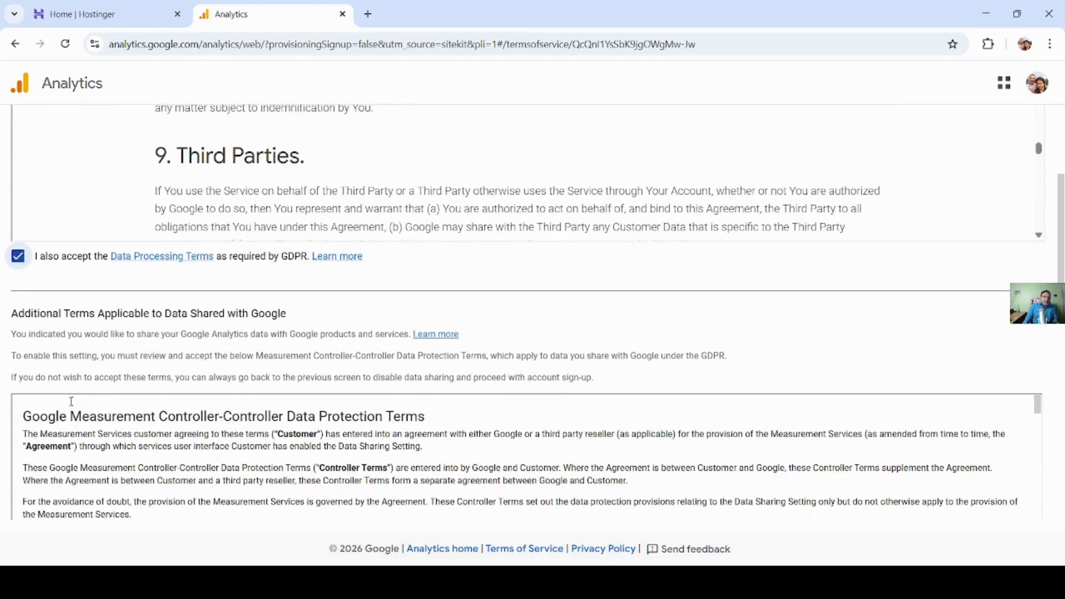
scroll(161, 361, down, 2)
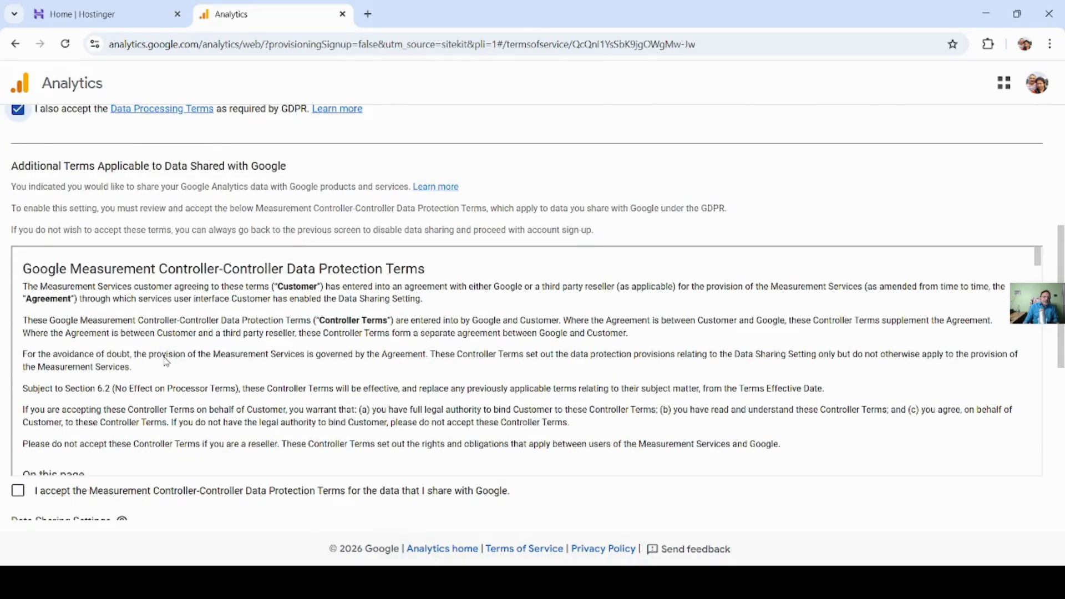
scroll(187, 350, down, 3)
scroll(221, 360, up, 3)
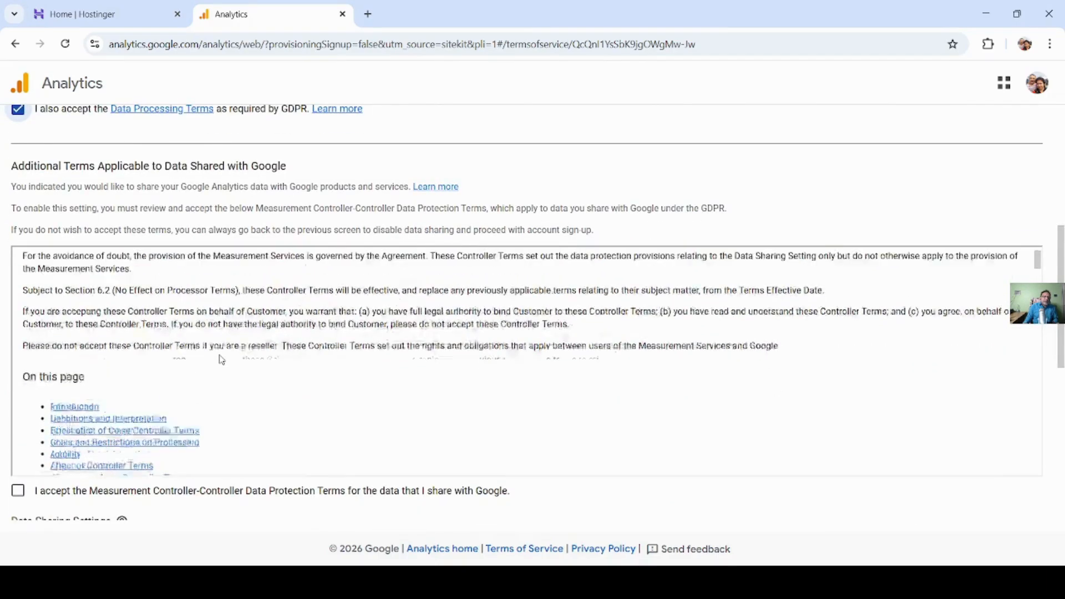
scroll(221, 359, down, 8)
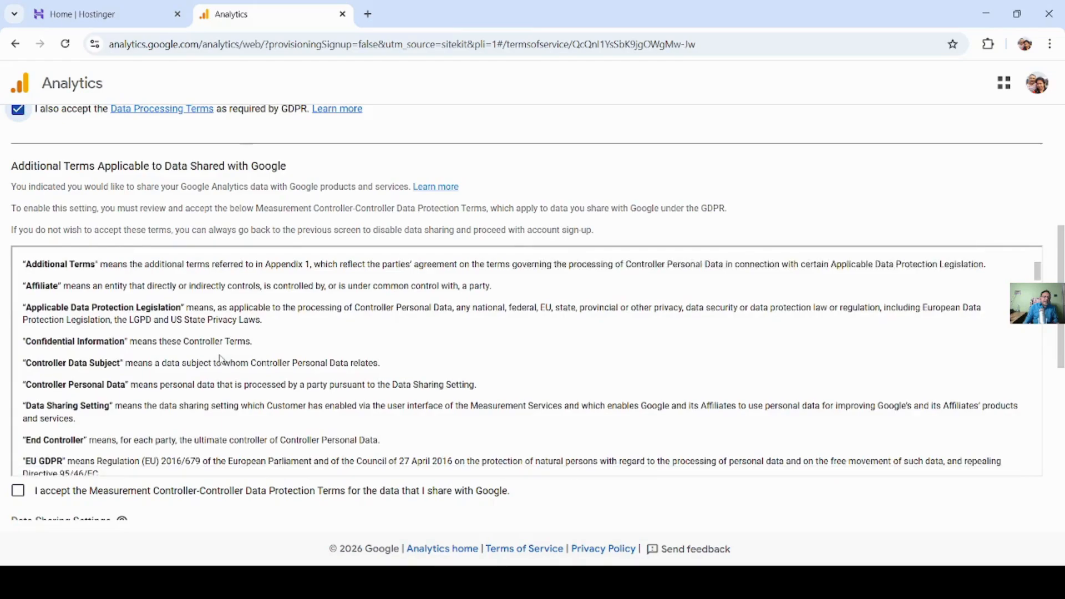
scroll(239, 377, down, 6)
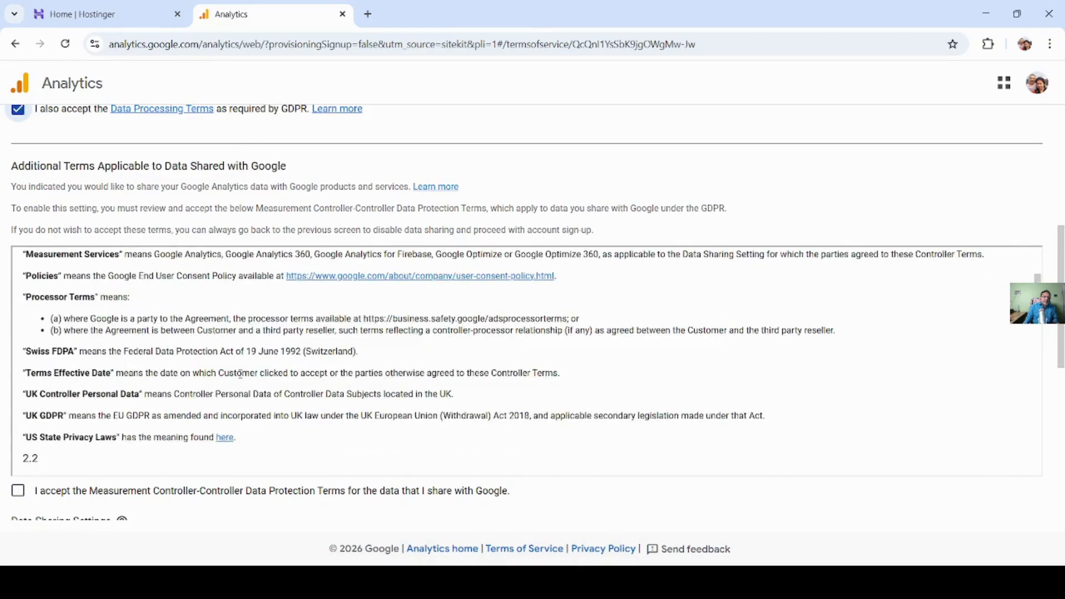
scroll(240, 373, down, 4)
scroll(240, 373, down, 3)
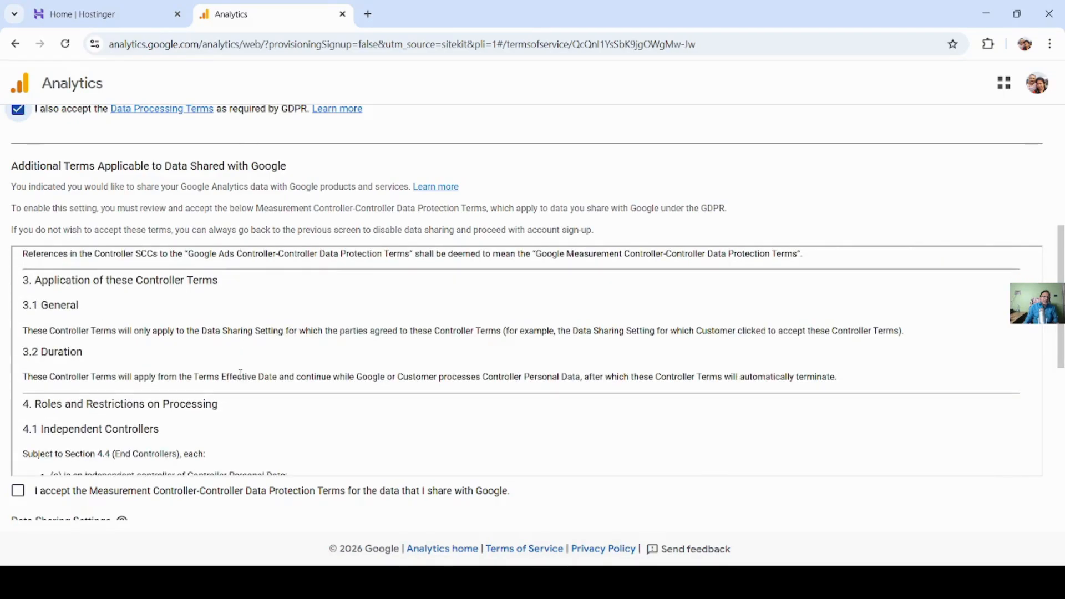
scroll(241, 373, down, 3)
scroll(240, 378, down, 3)
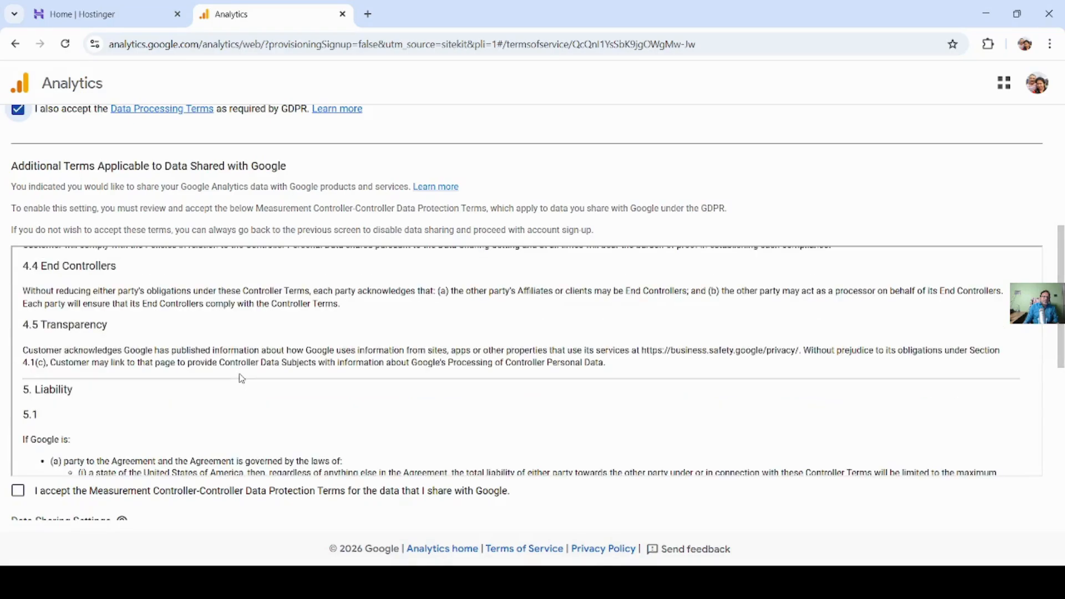
scroll(240, 377, down, 3)
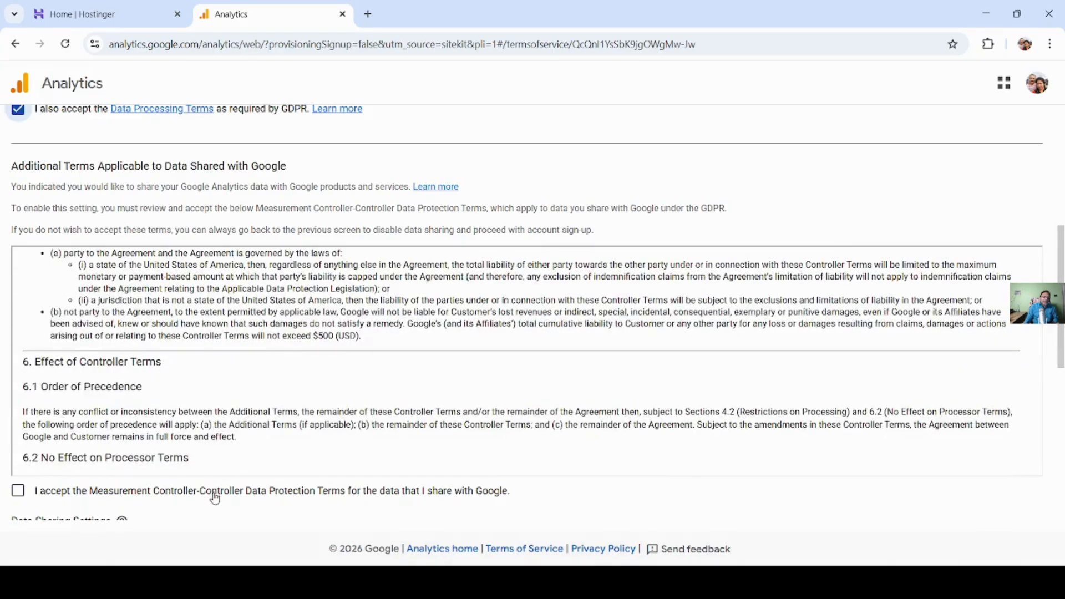
scroll(214, 497, down, 1)
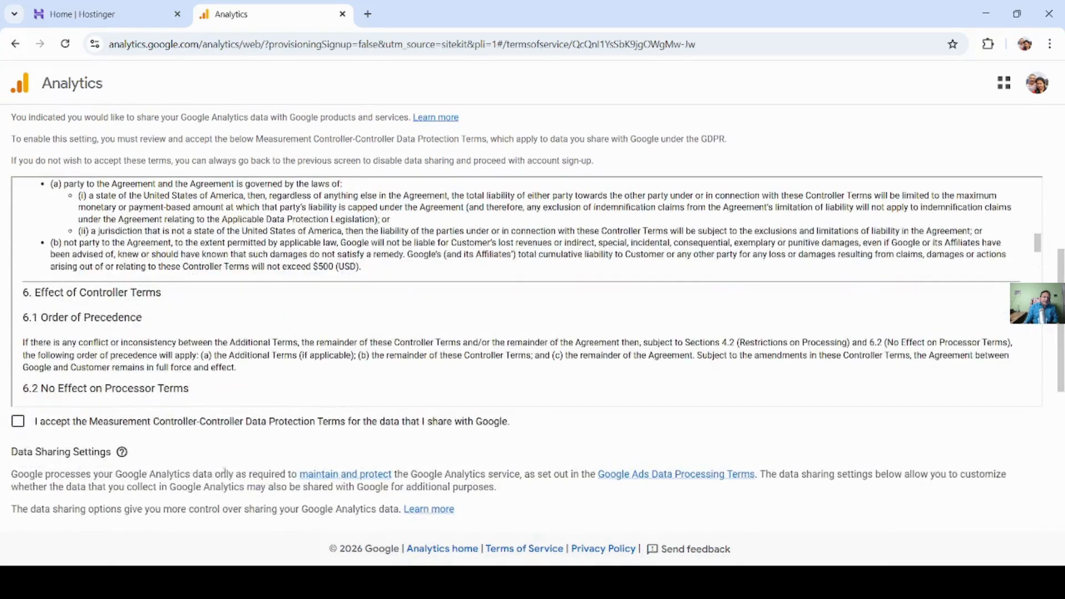
click(18, 426)
- Enable data sharing for Google products & services and accept its additional data protection terms
scroll(183, 425, down, 2)
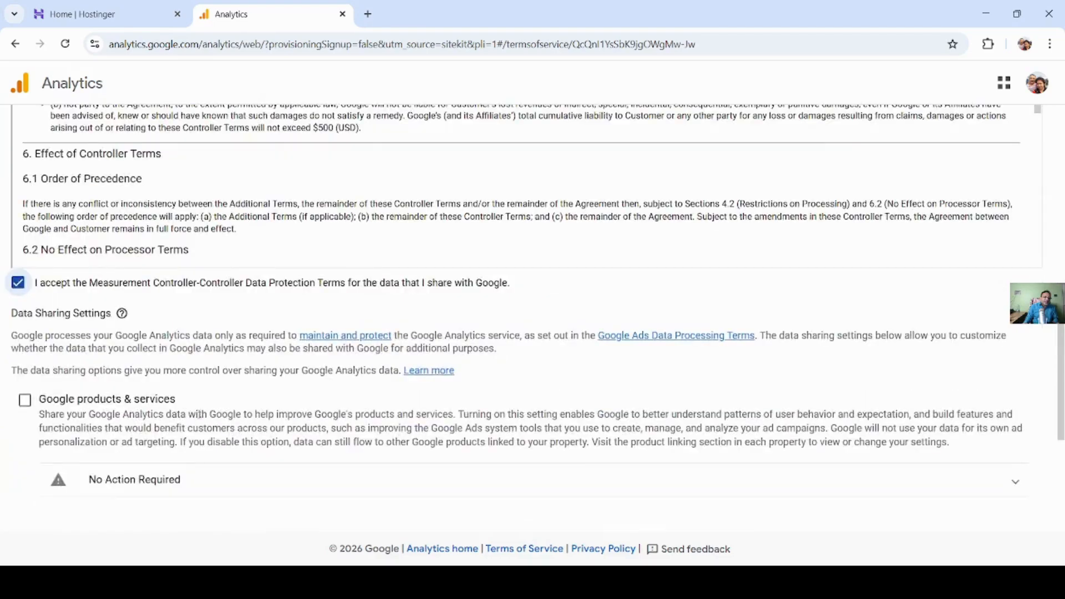
scroll(244, 396, down, 2)
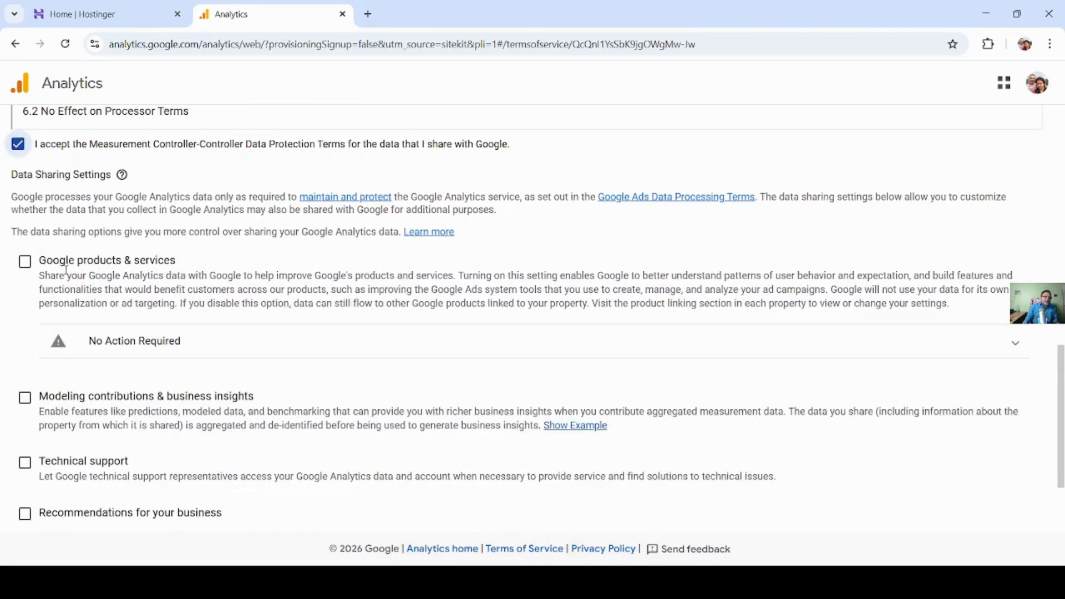
click(26, 264)
scroll(135, 300, down, 3)
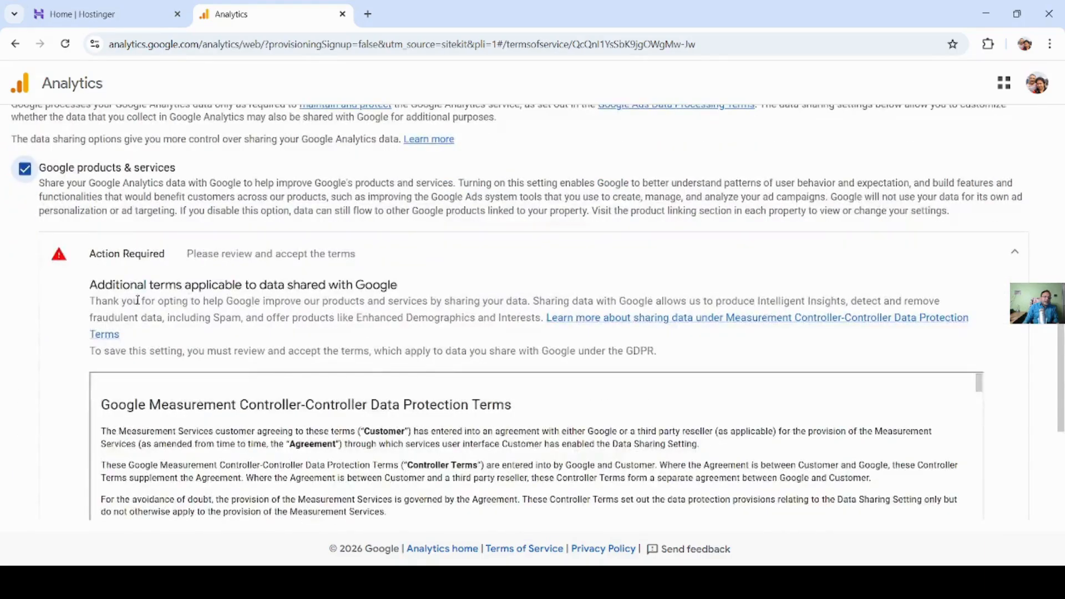
scroll(252, 273, down, 3)
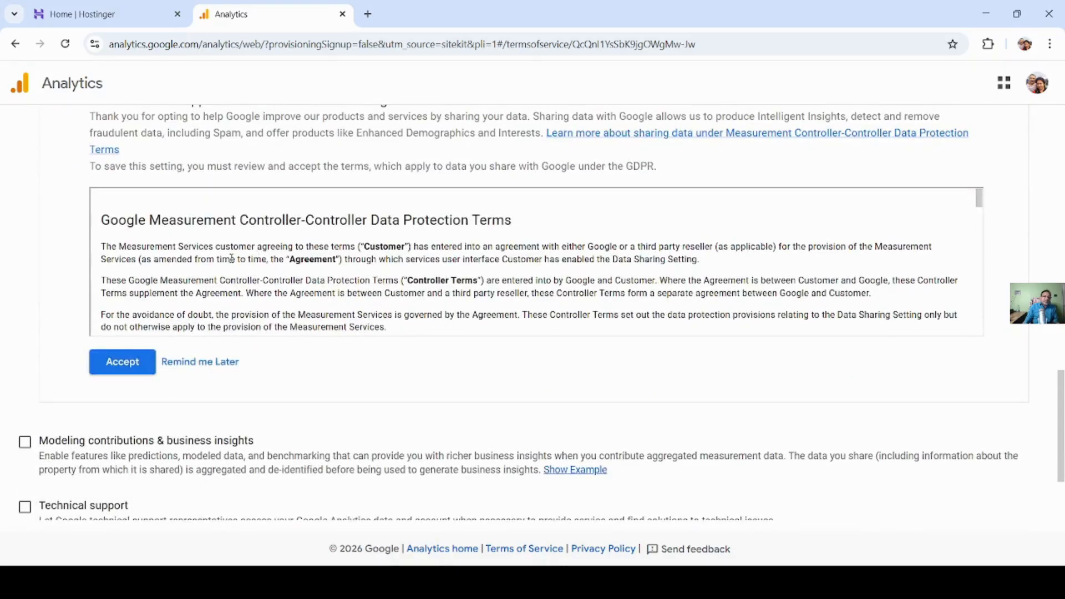
scroll(216, 261, up, 2)
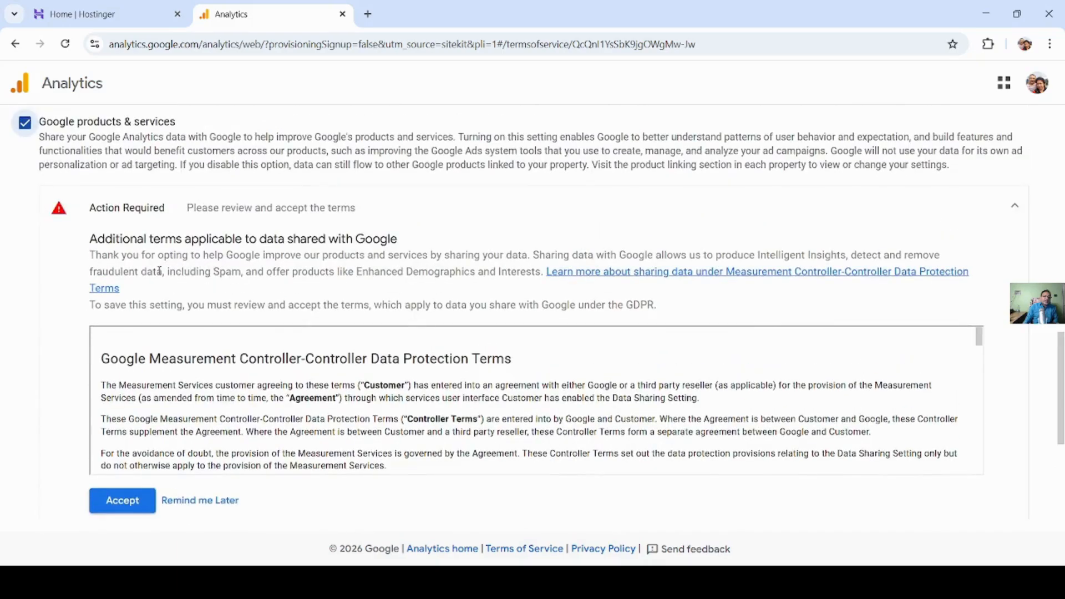
scroll(159, 271, down, 3)
click(124, 297)
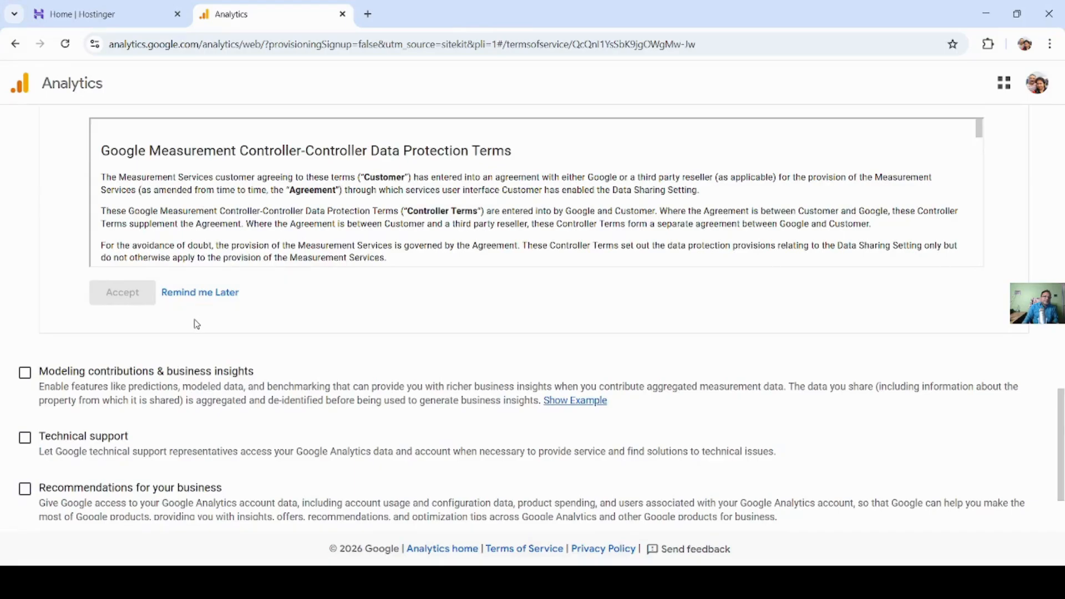
- Read through the data protection terms listed under the Google products & services setting
scroll(275, 239, down, 5)
scroll(286, 237, down, 10)
scroll(314, 219, down, 10)
scroll(314, 222, down, 10)
scroll(314, 219, down, 10)
scroll(322, 219, down, 10)
scroll(323, 219, down, 10)
scroll(322, 219, down, 10)
scroll(324, 222, down, 10)
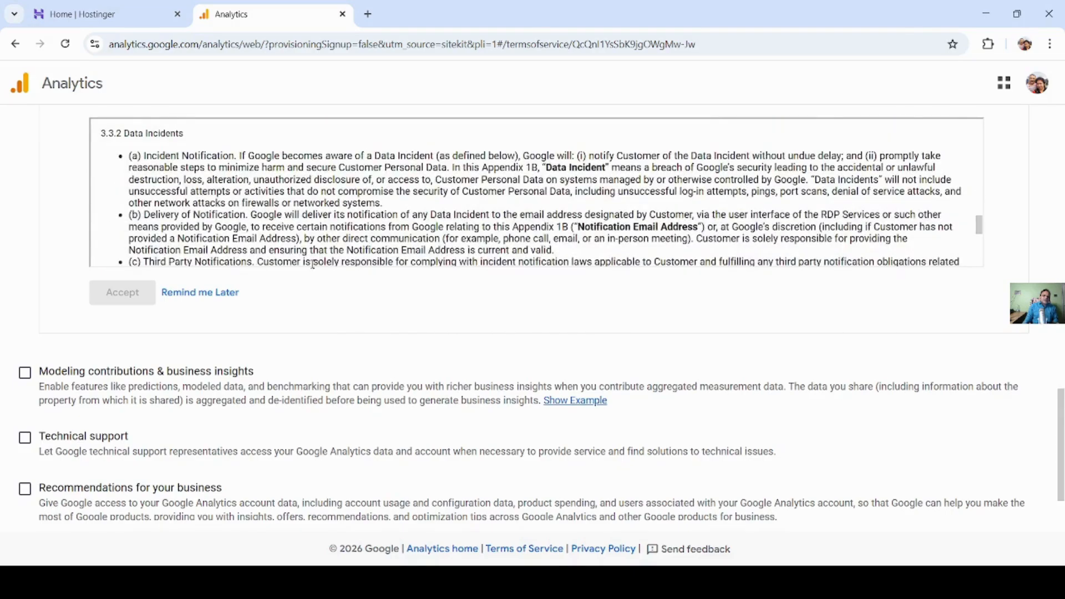
- Enable the Modeling contributions & business insights, Technical support, and Recommendations for your business data sharing options
scroll(279, 308, down, 1)
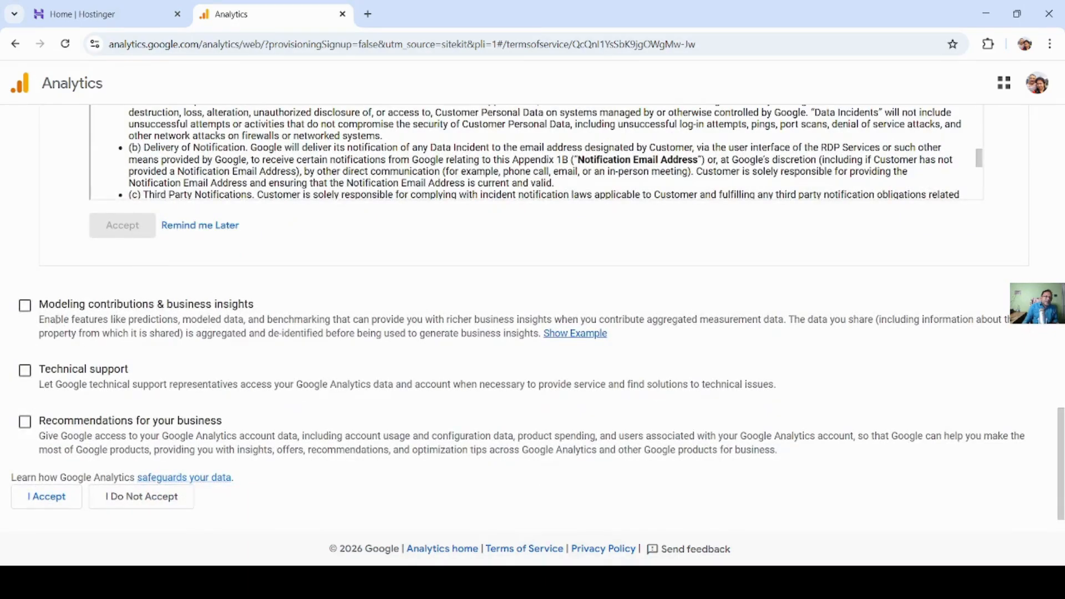
click(25, 306)
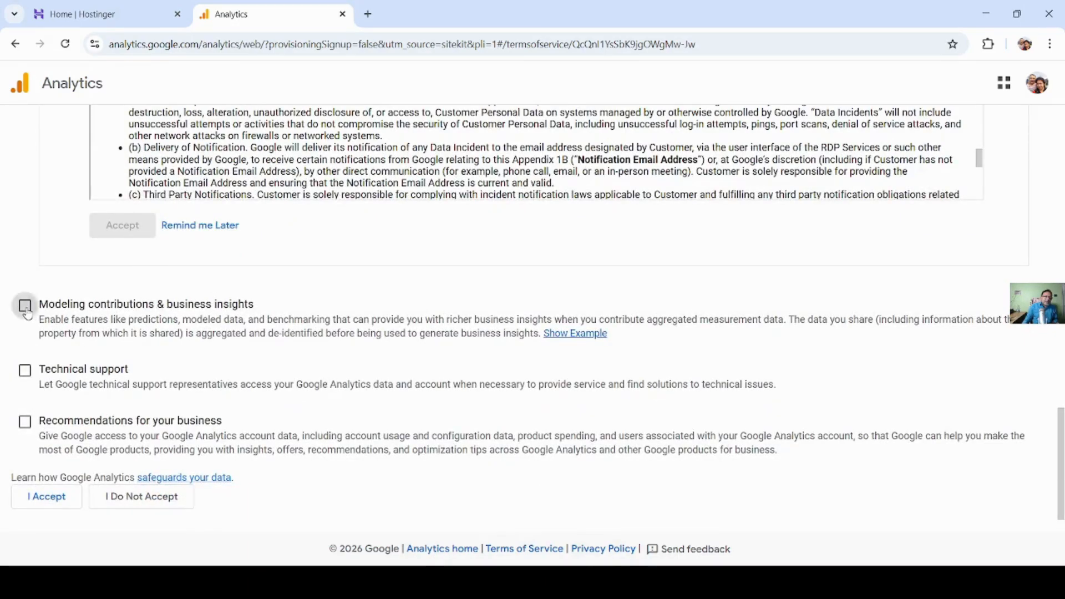
click(32, 373)
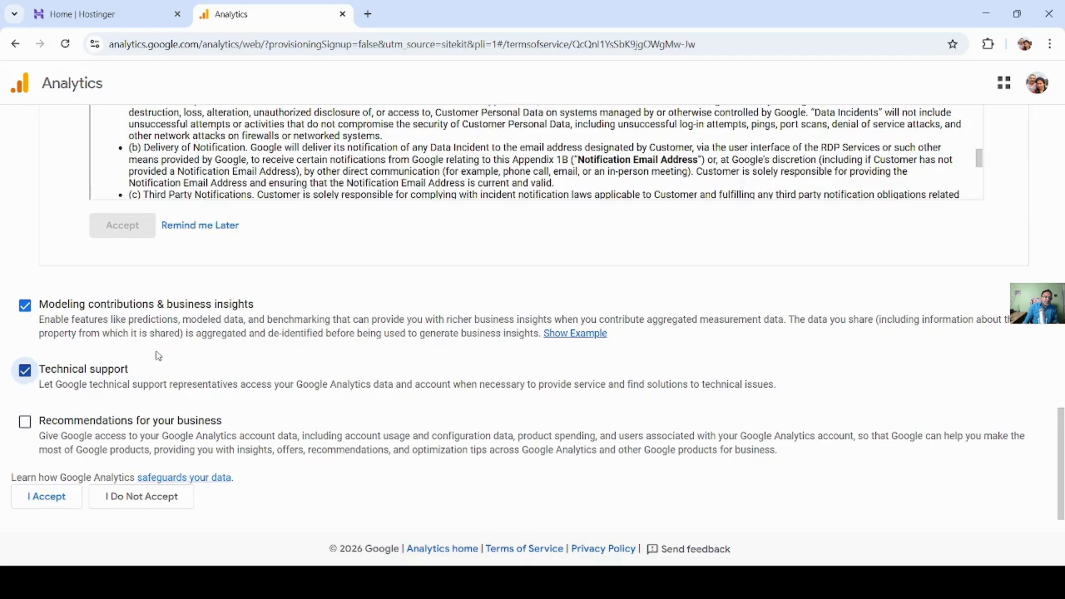
click(25, 423)
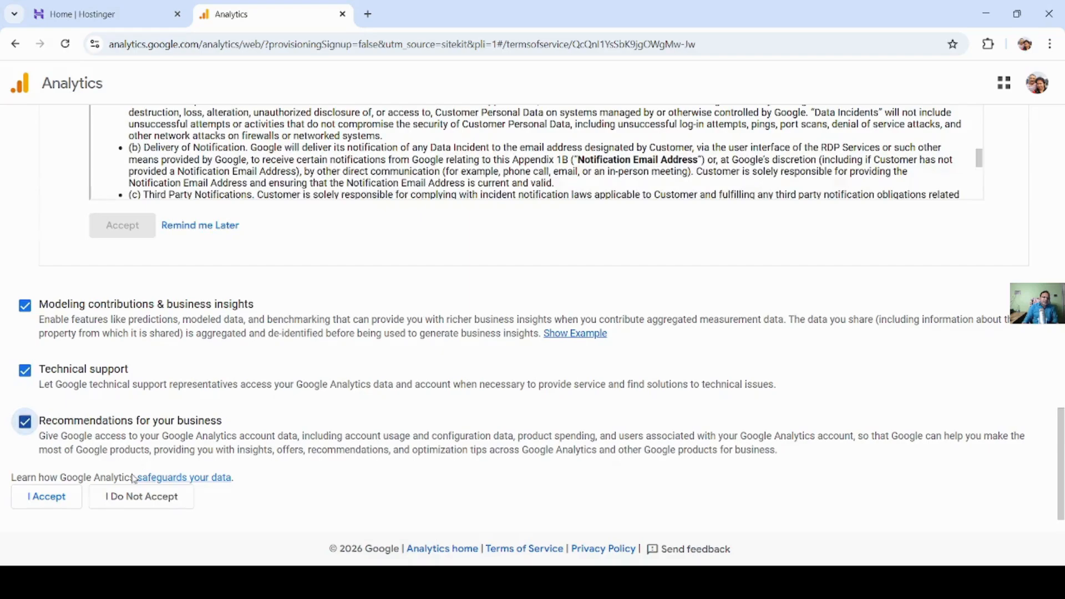
- Accept the full Google Analytics agreement and dismiss the Analytics setup completion notice on the Site Kit dashboard
click(59, 506)
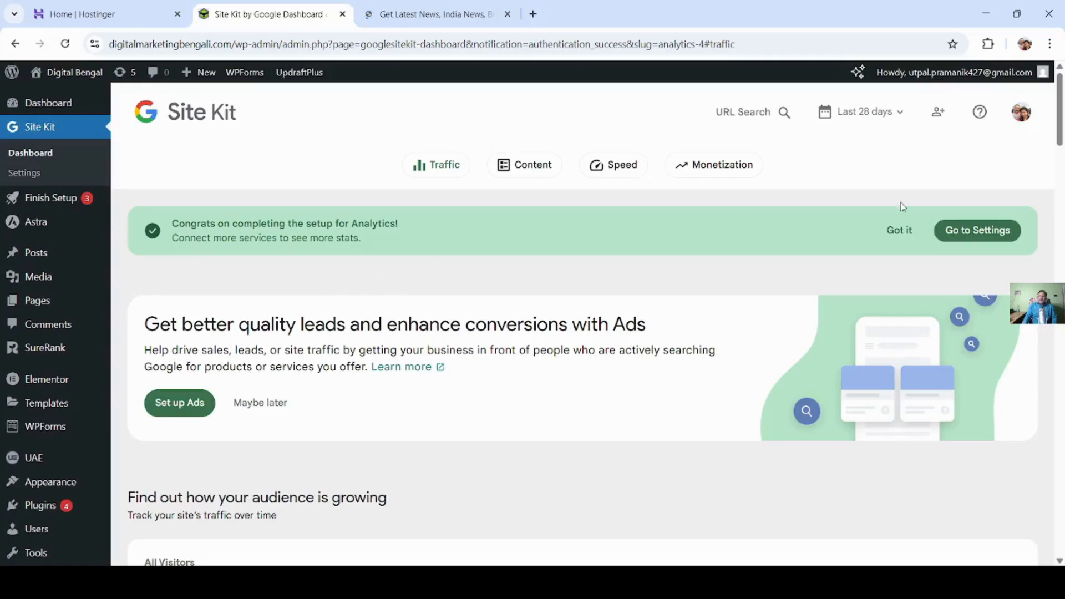
click(899, 231)
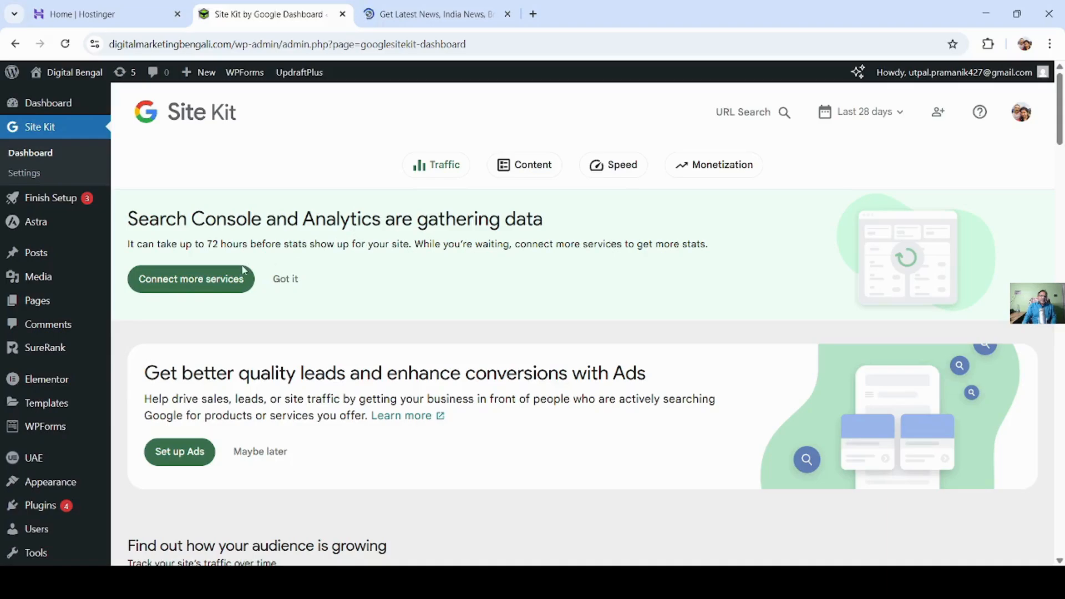
- Open Site Kit's list of additional services to connect and review the offered options such as Ads and AdSense
click(189, 283)
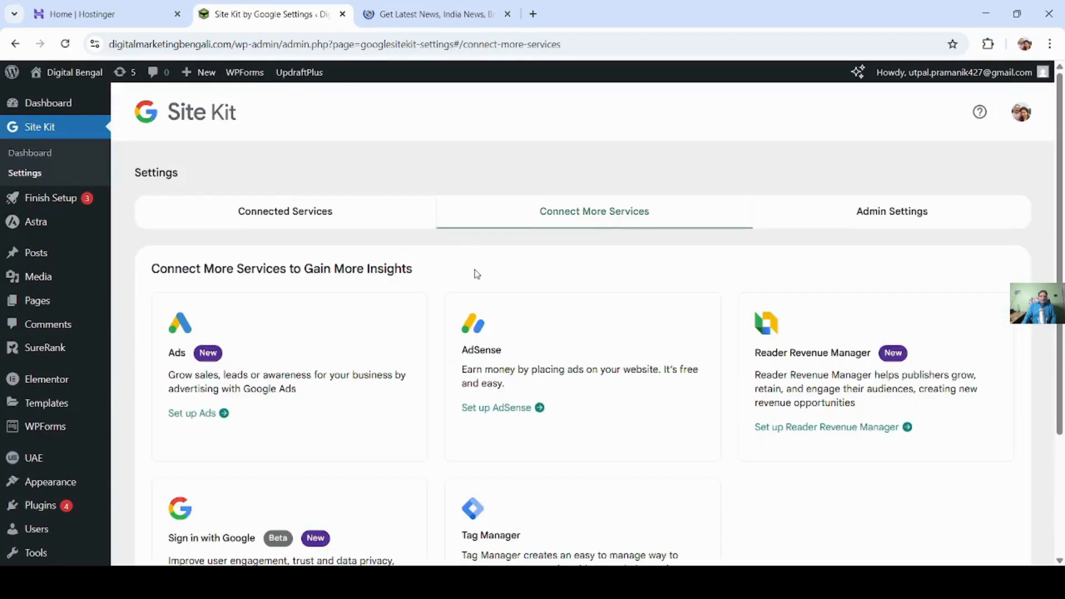
scroll(476, 274, down, 3)
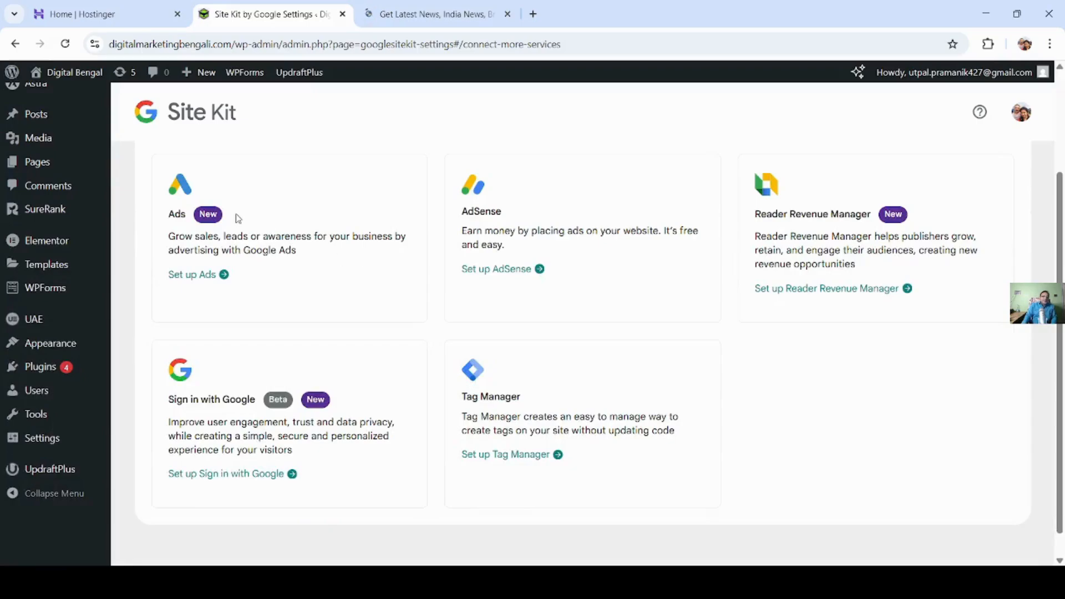
scroll(244, 244, up, 1)
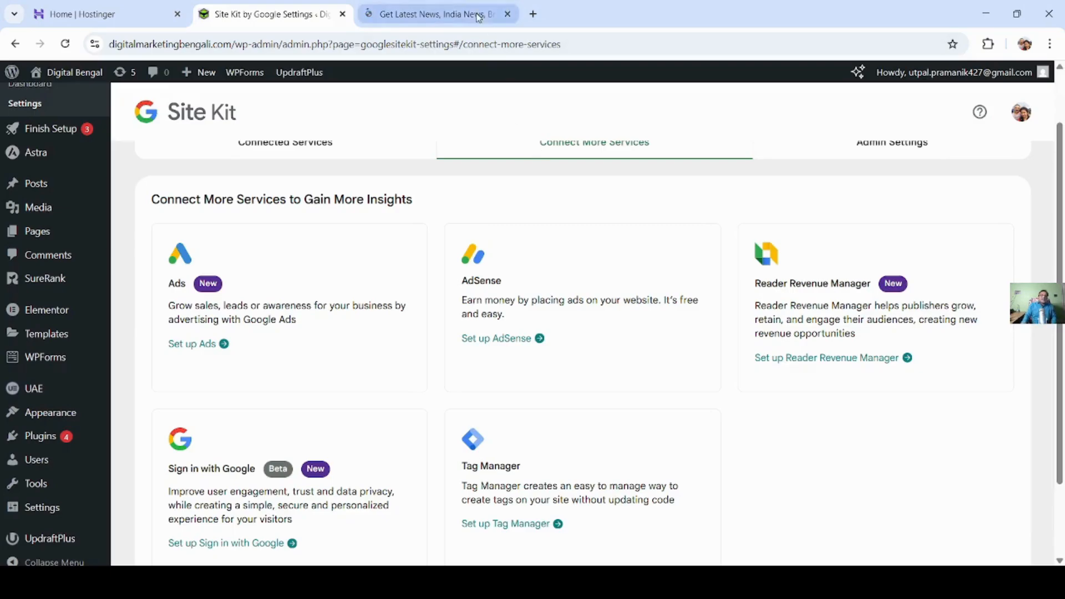
- Switch to the open NDTV news site and show the ad provider information for its GoDaddy banner advertisement
click(456, 17)
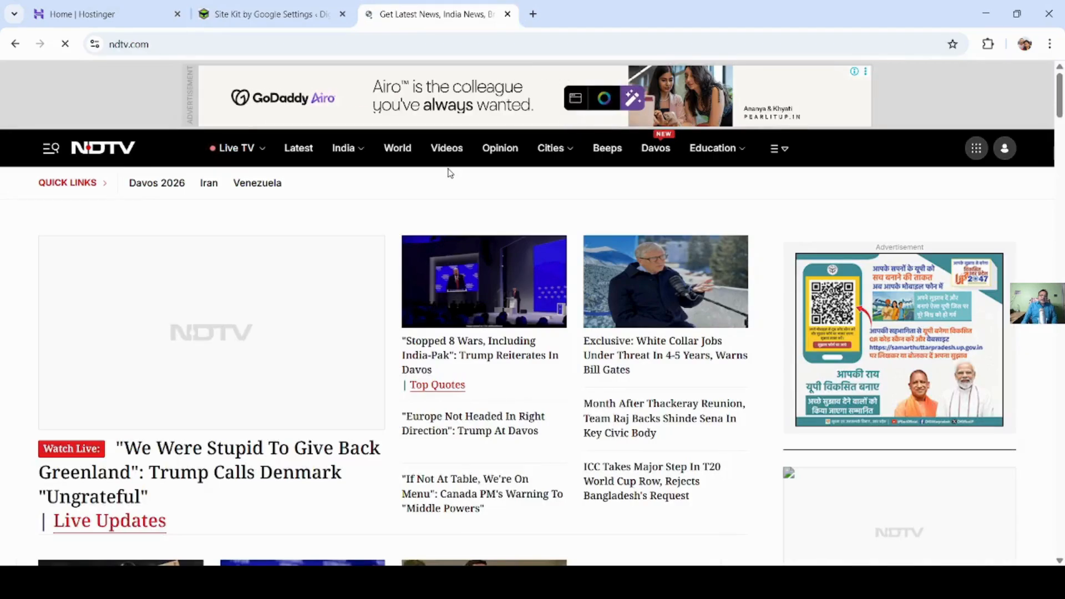
click(855, 74)
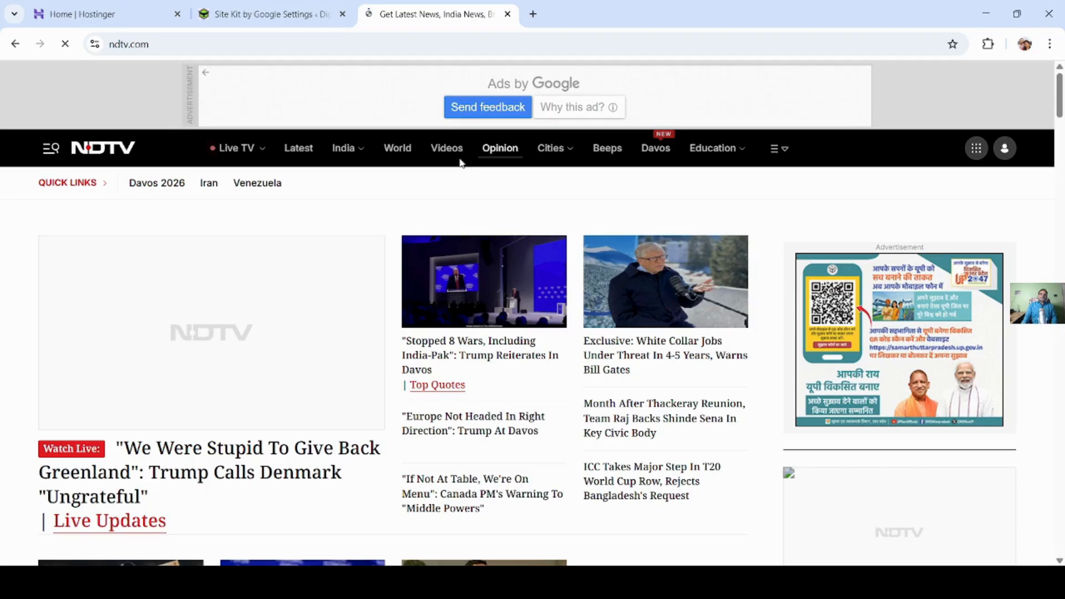
- Return to Site Kit's additional services and review Reader Revenue Manager, Sign in with Google, and Tag Manager
click(271, 15)
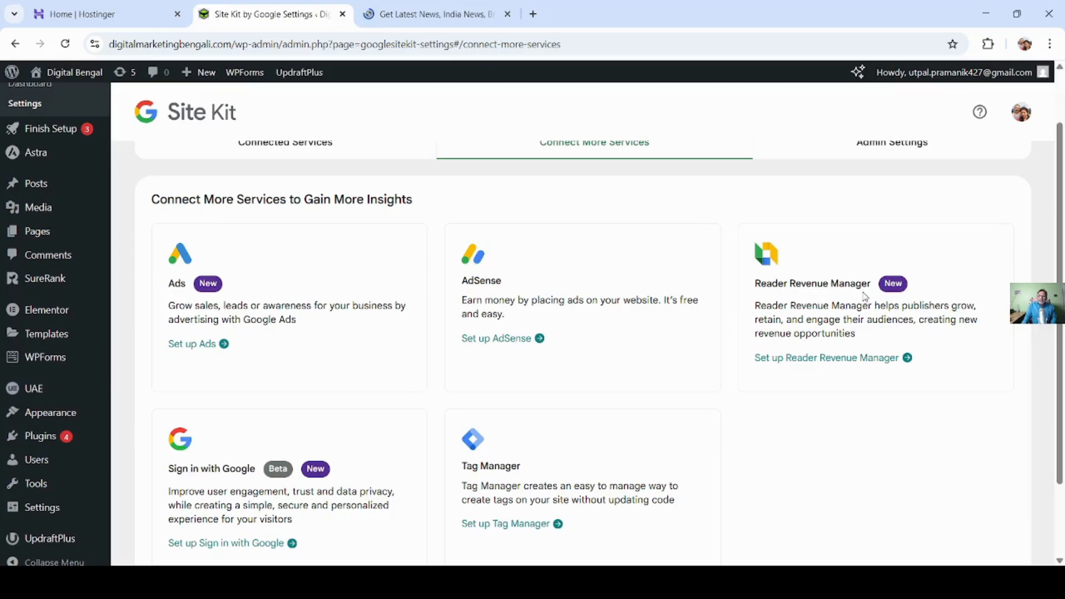
scroll(866, 297, down, 2)
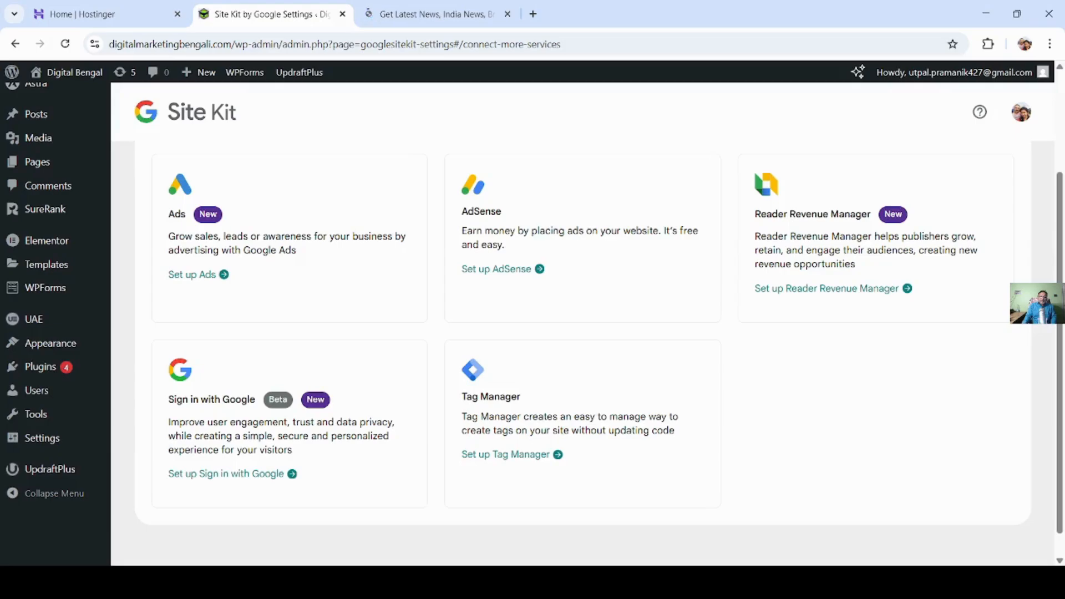
scroll(583, 333, up, 3)
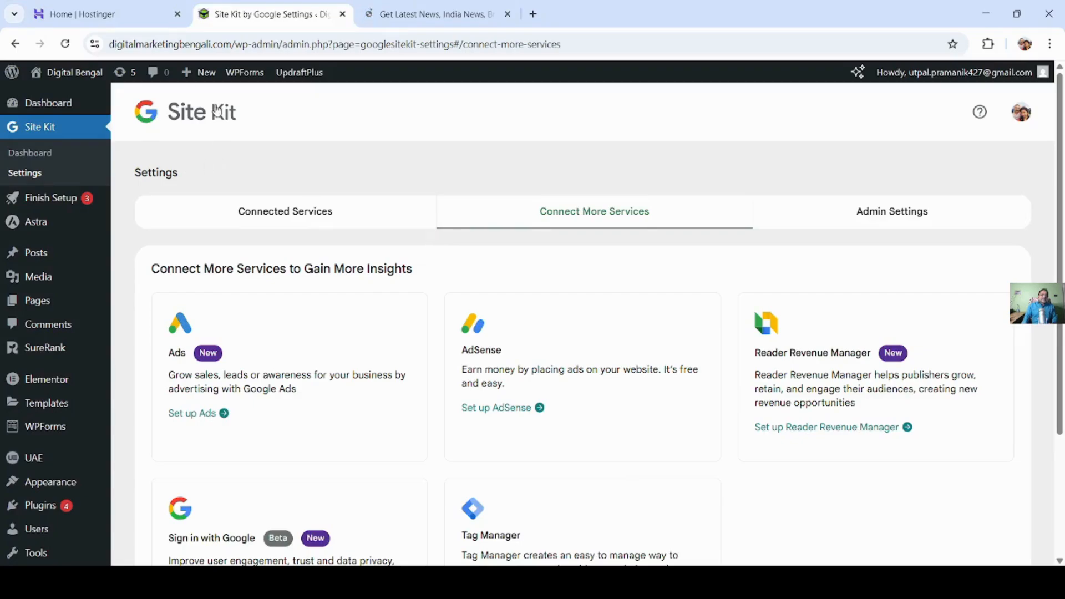
- Open the Site Kit dashboard and examine the All Visitors section and the search traffic charts for the last 28 days
click(40, 127)
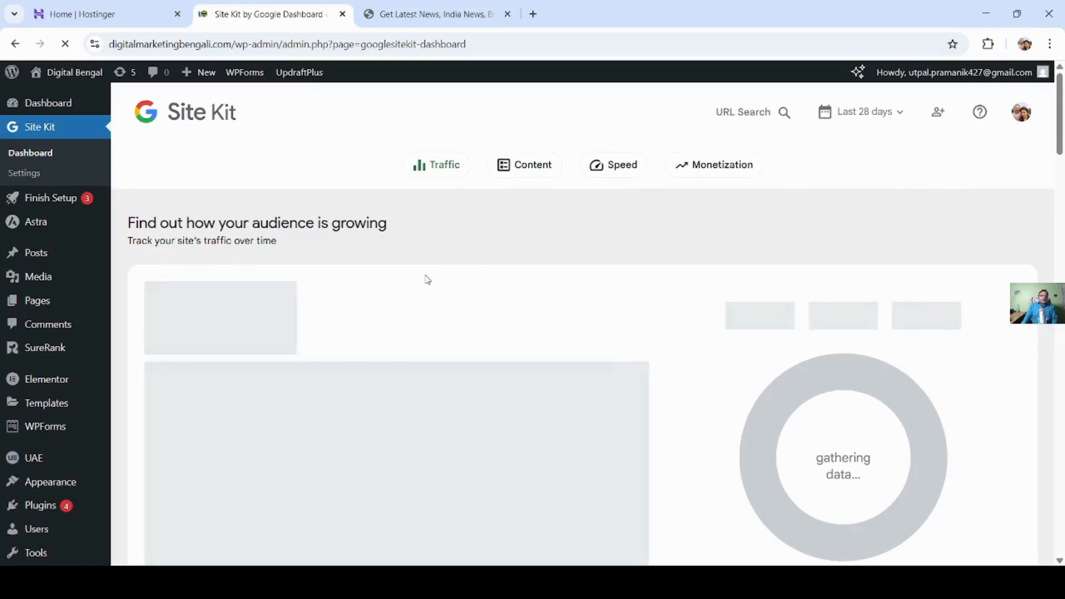
scroll(427, 281, down, 1)
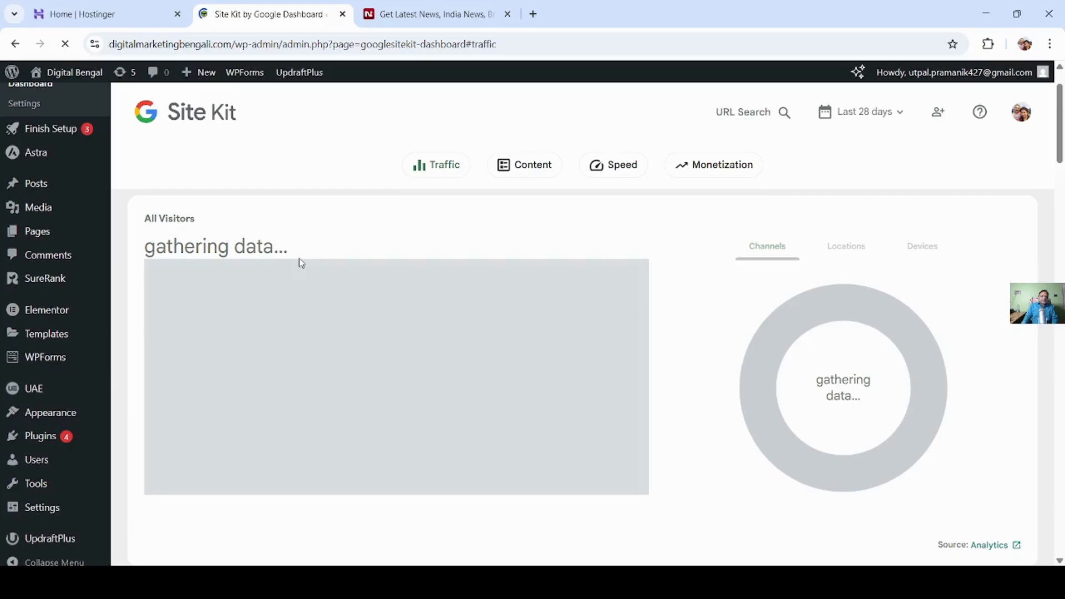
scroll(366, 291, down, 1)
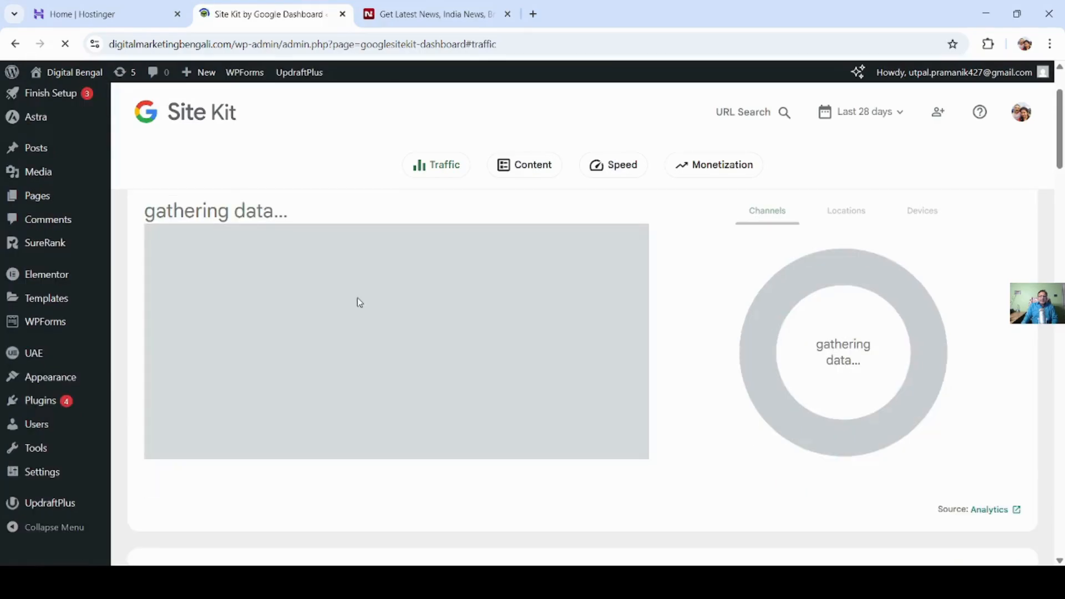
scroll(358, 298, up, 1)
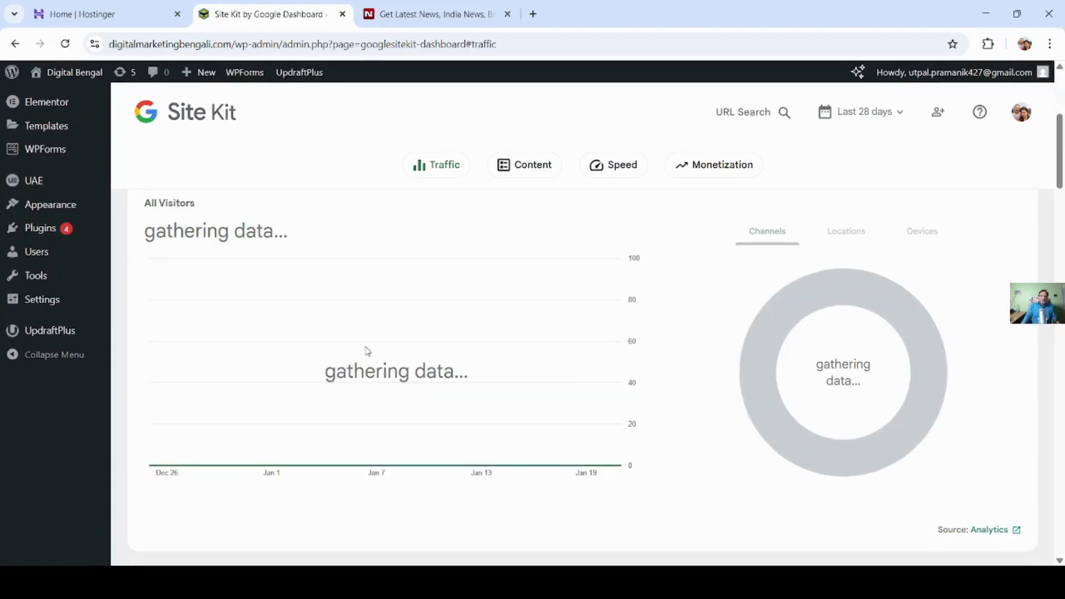
scroll(420, 341, down, 3)
scroll(430, 334, up, 2)
scroll(311, 333, up, 1)
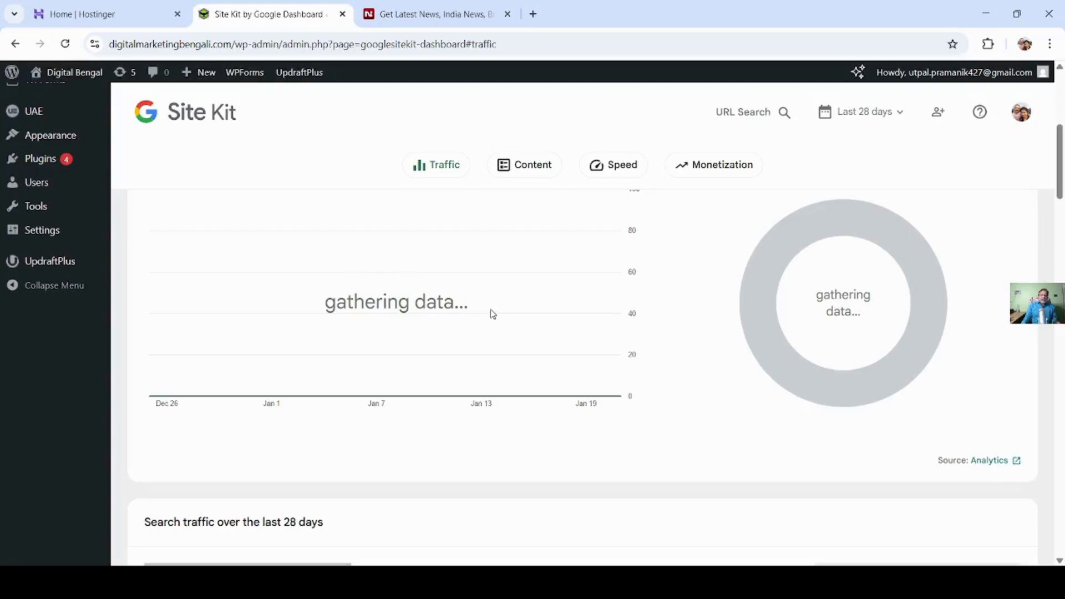
scroll(493, 314, down, 8)
scroll(491, 312, down, 5)
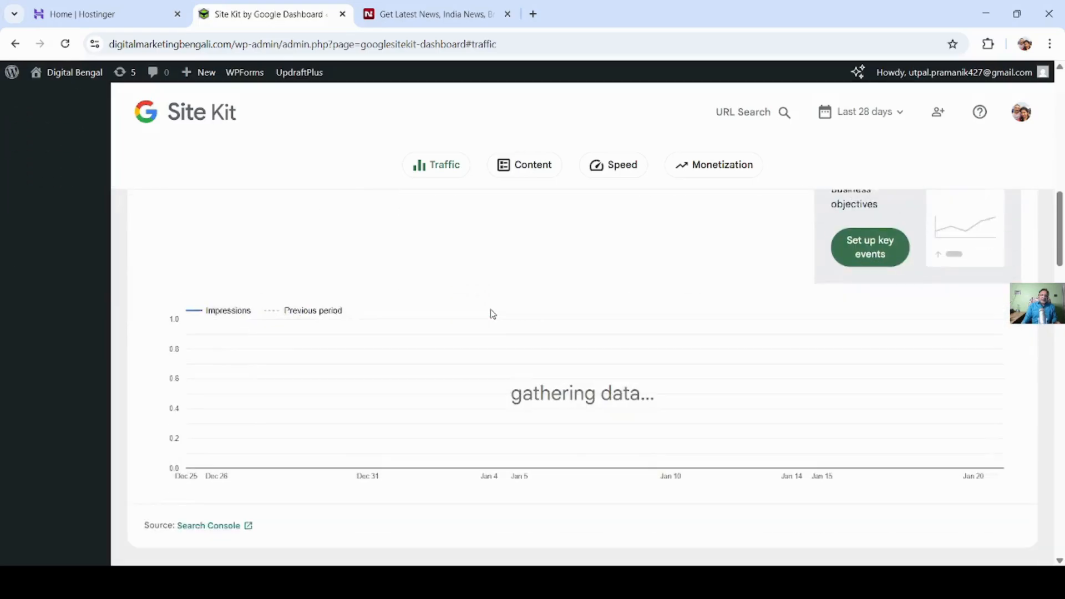
scroll(561, 275, up, 4)
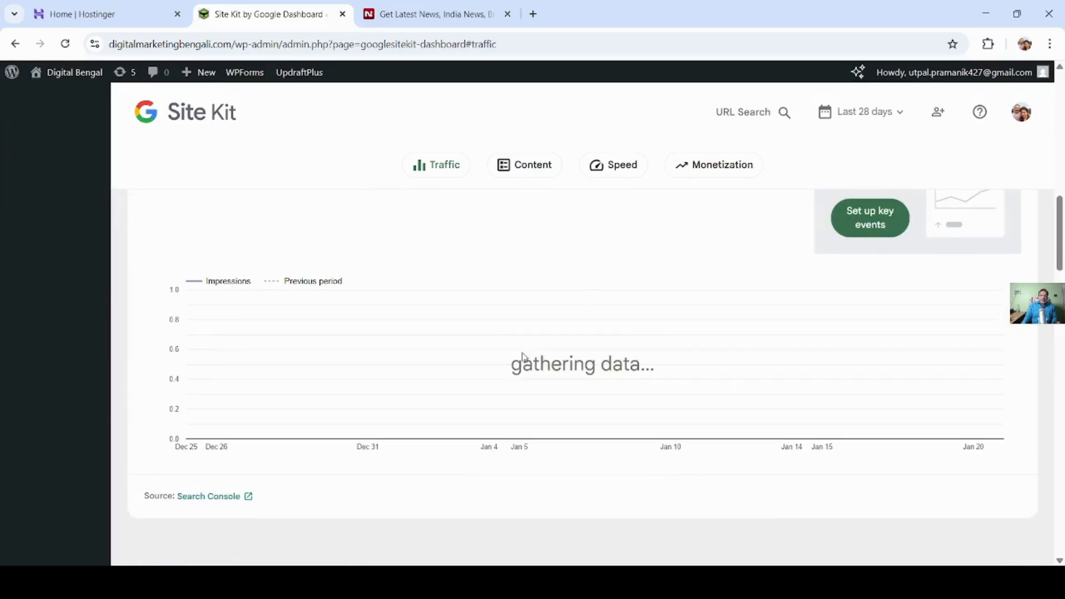
scroll(527, 347, up, 1)
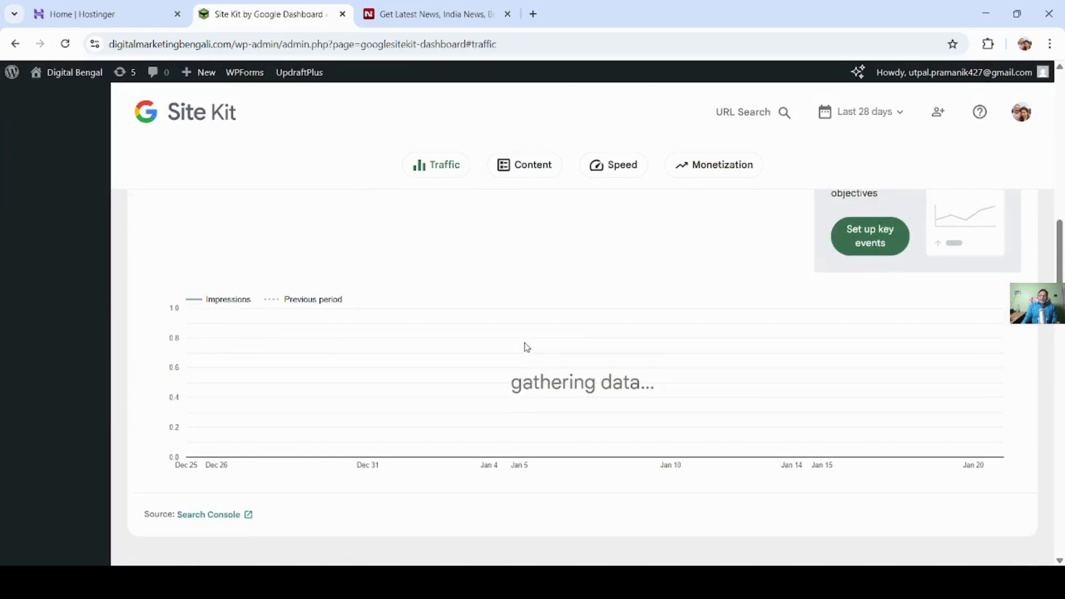
scroll(525, 348, up, 2)
scroll(494, 352, up, 4)
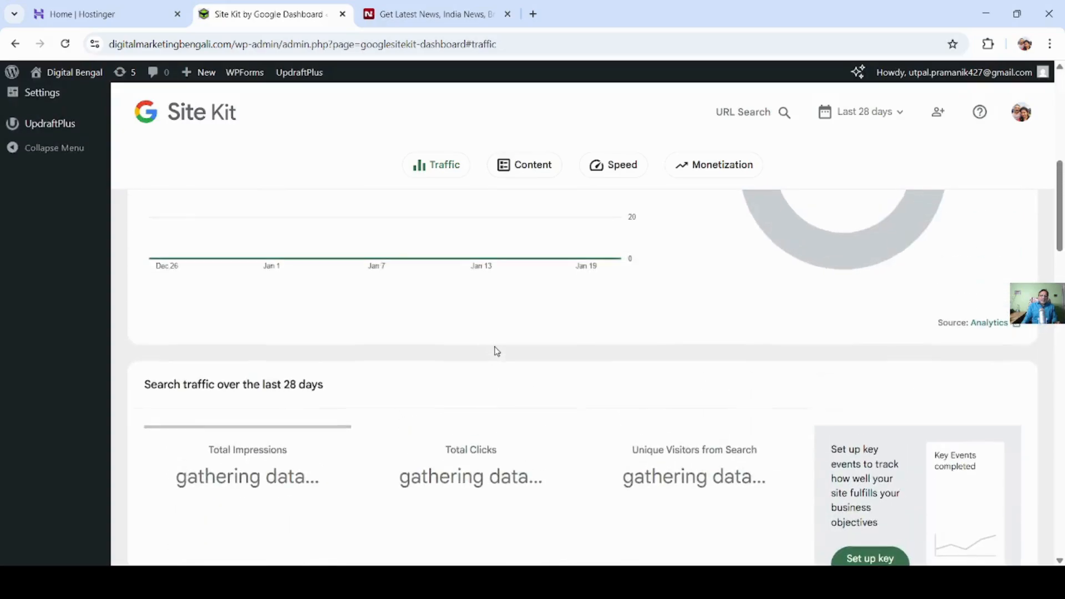
scroll(496, 351, up, 4)
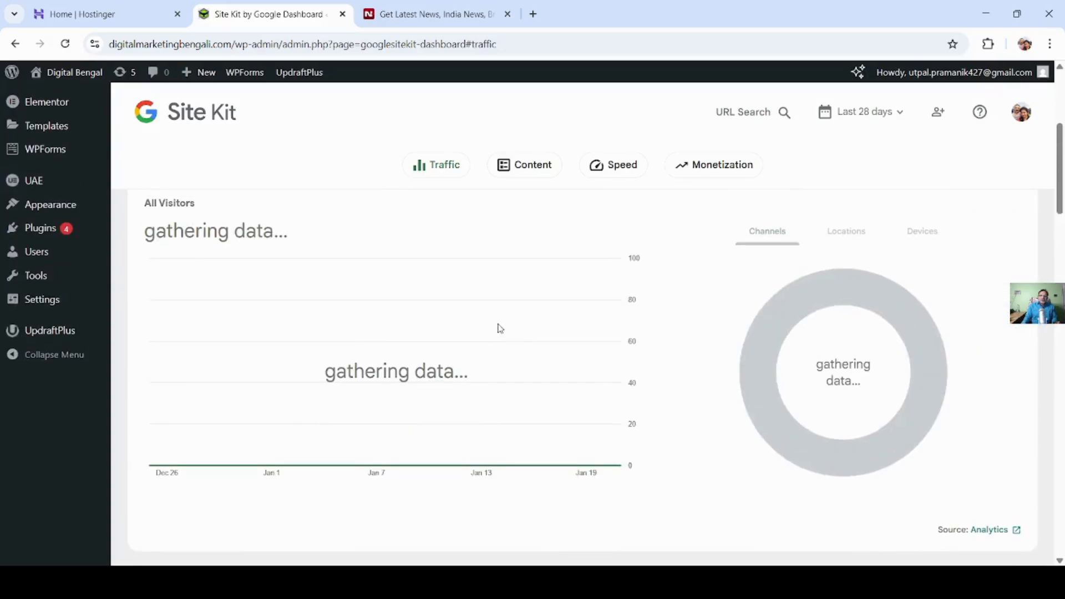
scroll(528, 328, down, 10)
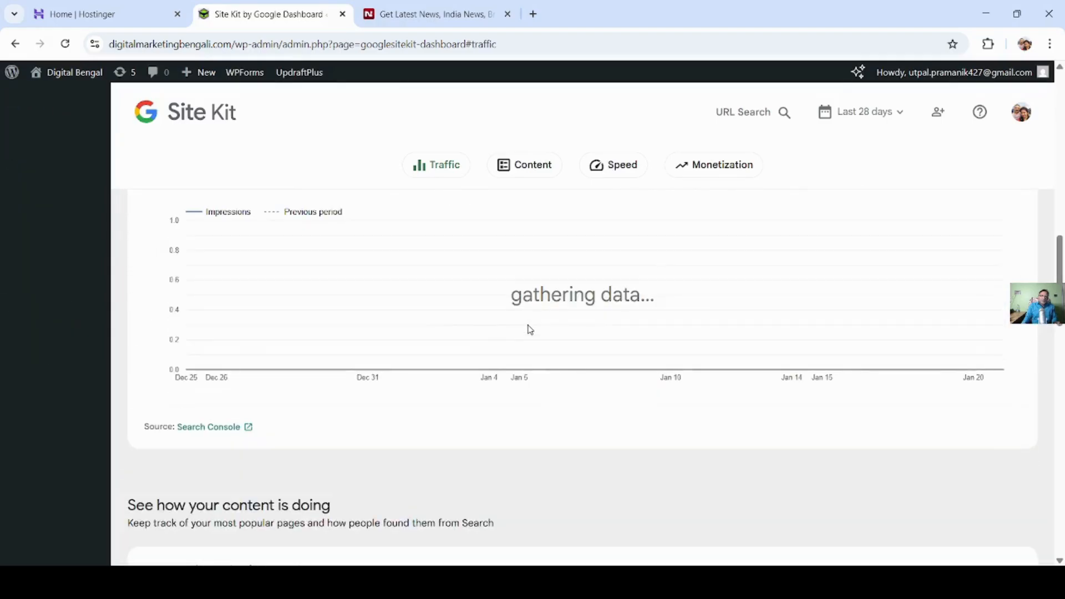
scroll(530, 329, down, 7)
scroll(528, 328, up, 15)
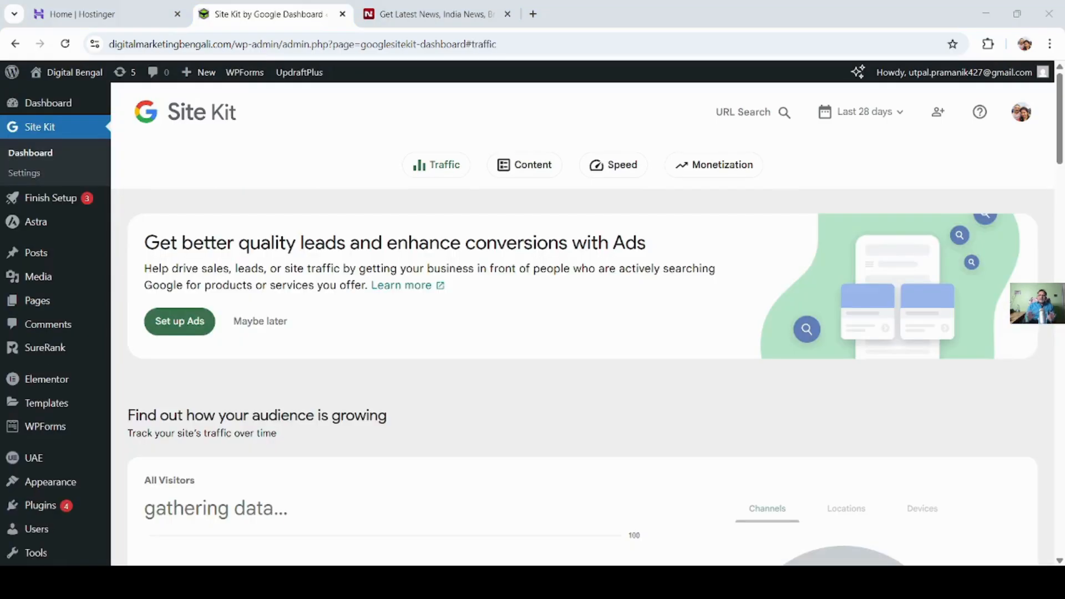